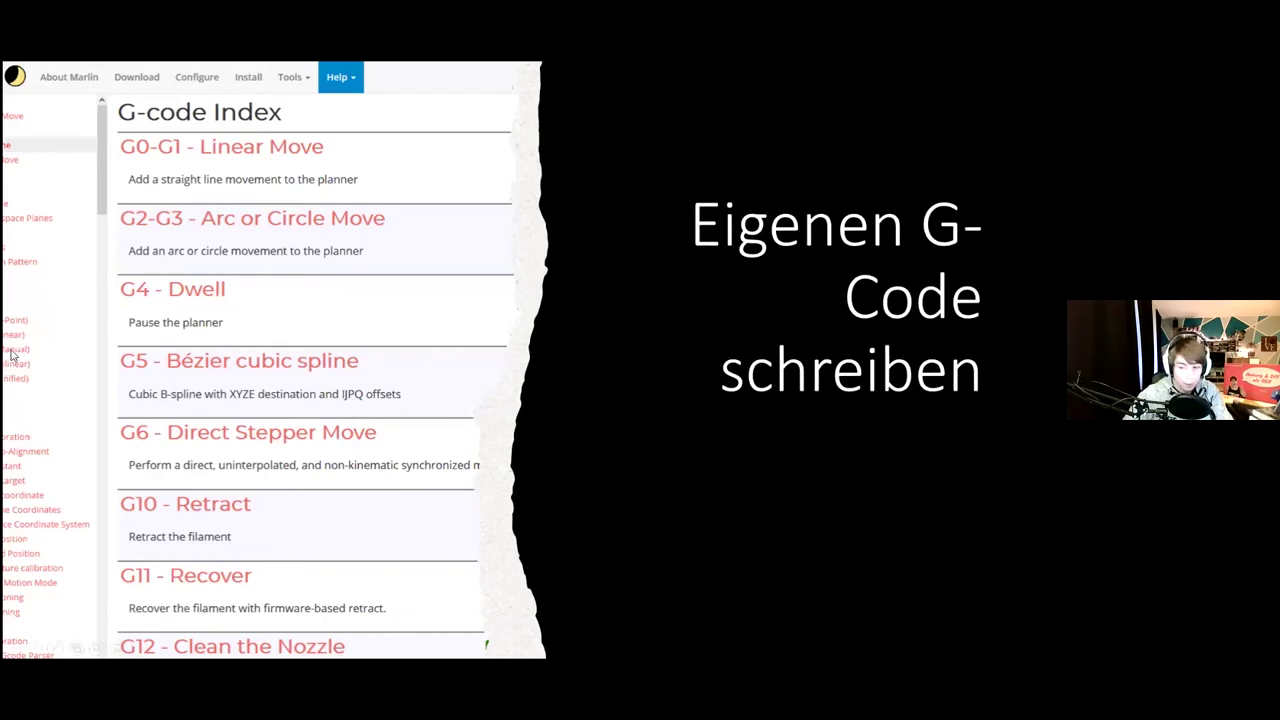
# - Switch from the presentation to PrusaSlicer and examine the sliced OERCAMP model on the print bed
pyautogui.press('Right')
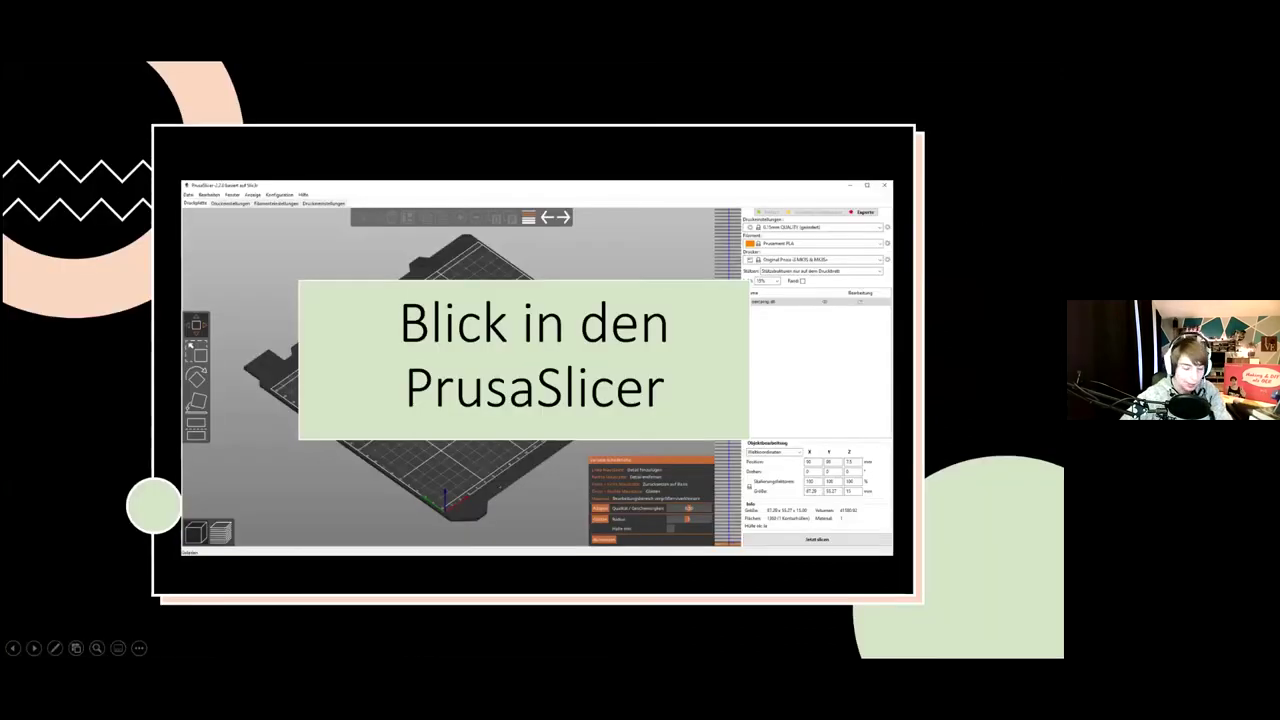
pyautogui.hotkey('alt', 'Tab')
pyautogui.hotkey('alt', 'Tab')
pyautogui.click(296, 350)
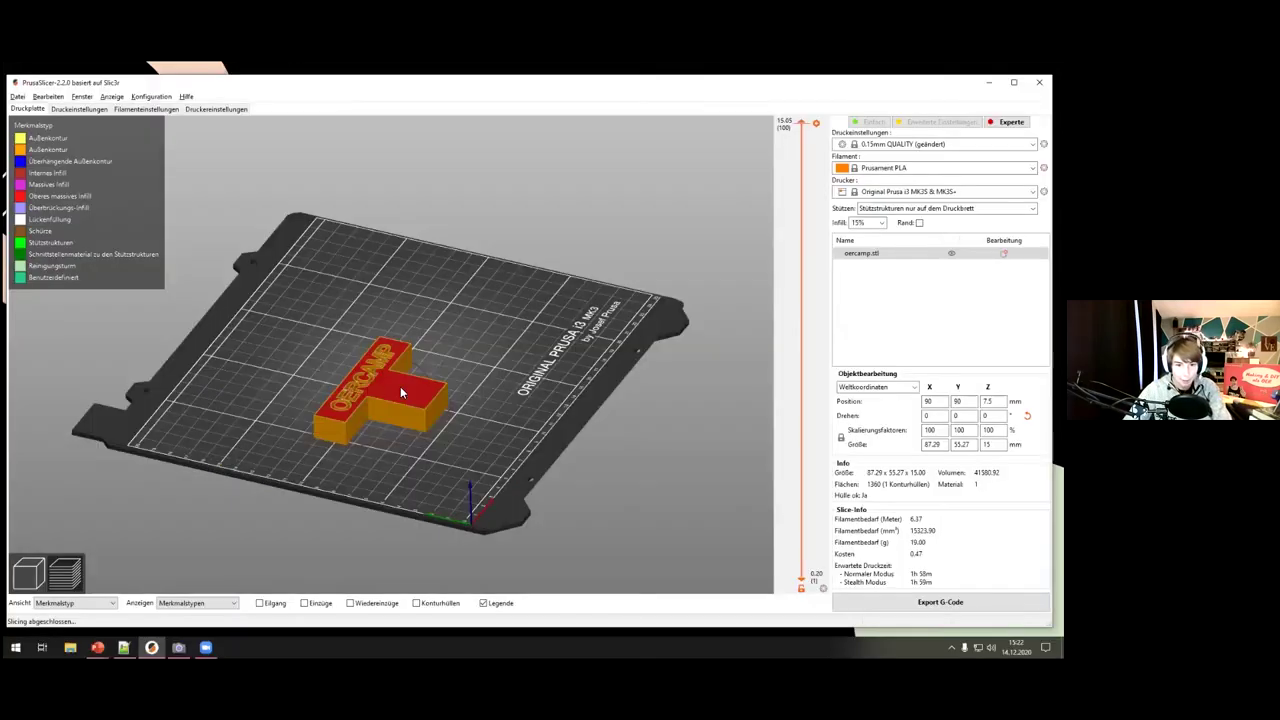
pyautogui.moveTo(510, 352); pyautogui.dragTo(594, 338)
pyautogui.scroll(5, 482, 347)
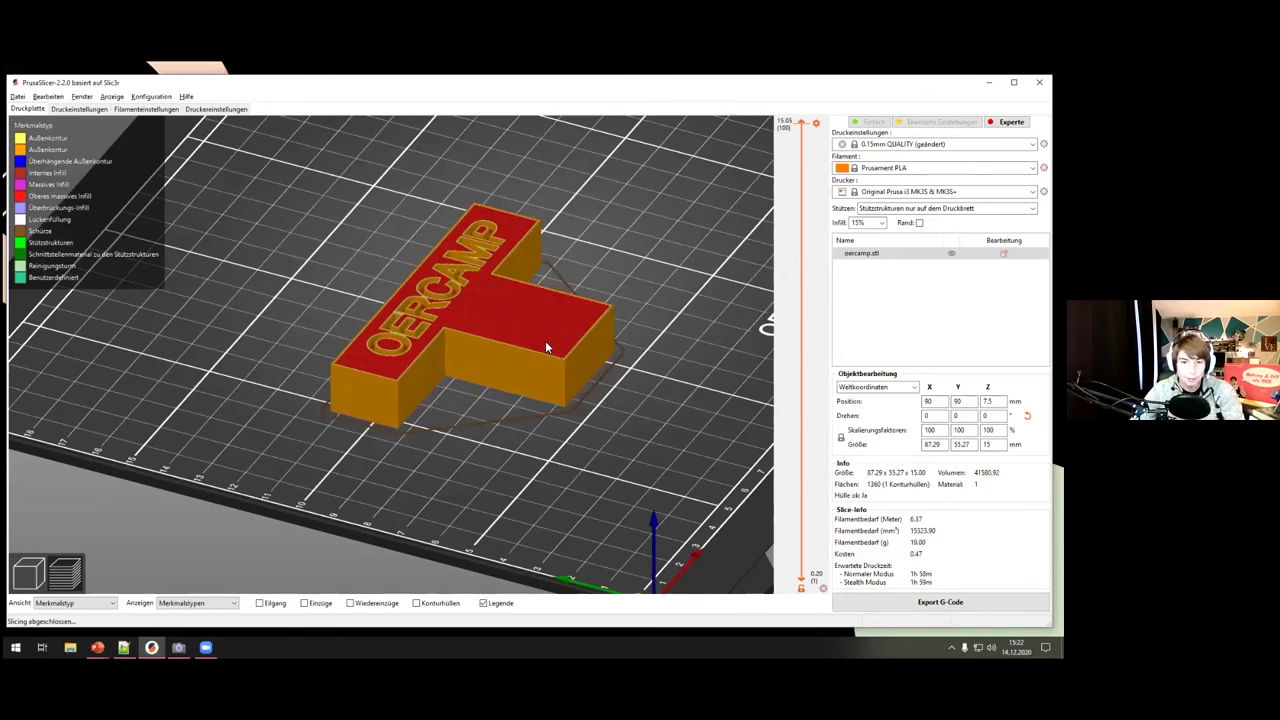
# - Compare the editable 3D view of the model and its Move handles with the sliced preview, and return to the 3D view
pyautogui.click(28, 572)
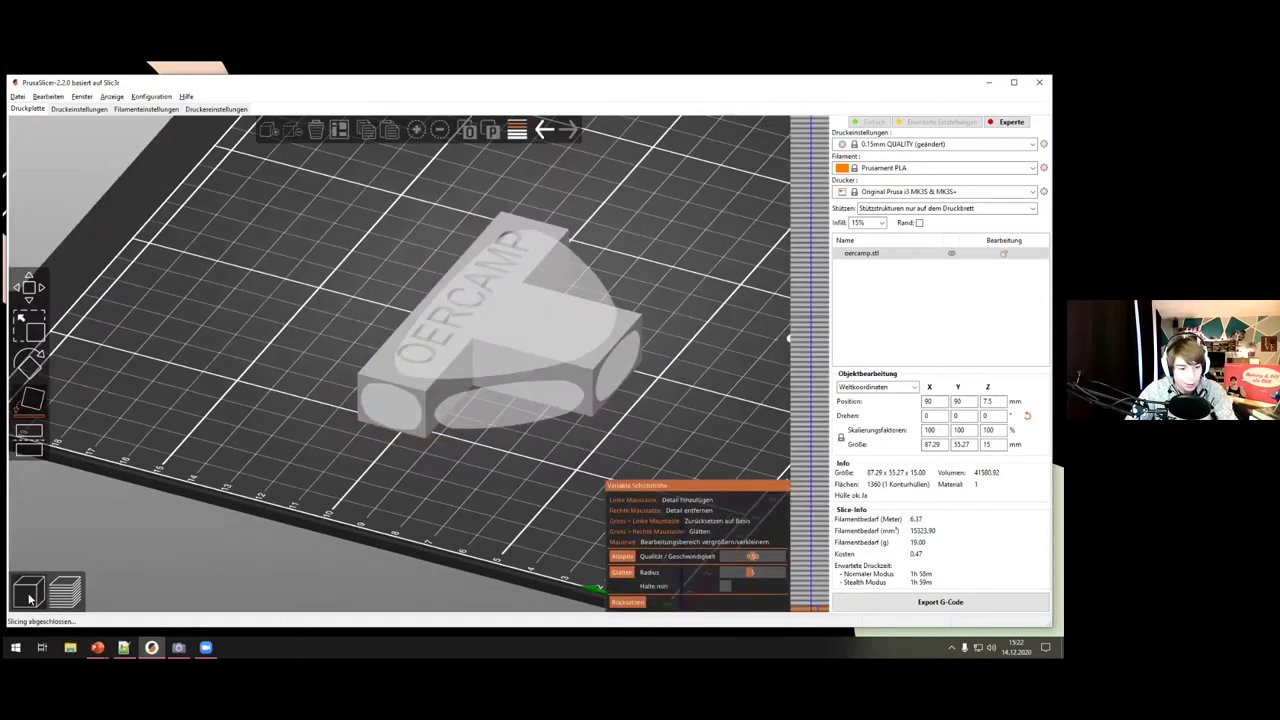
pyautogui.click(28, 287)
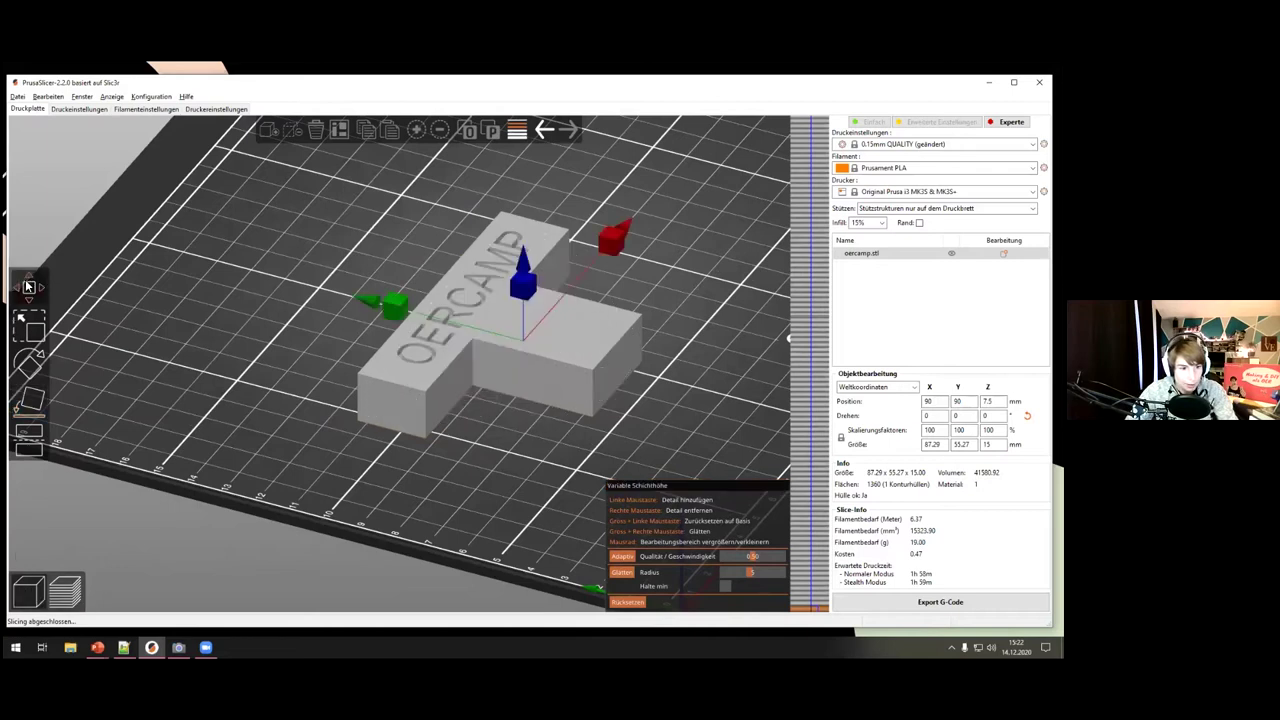
pyautogui.click(64, 591)
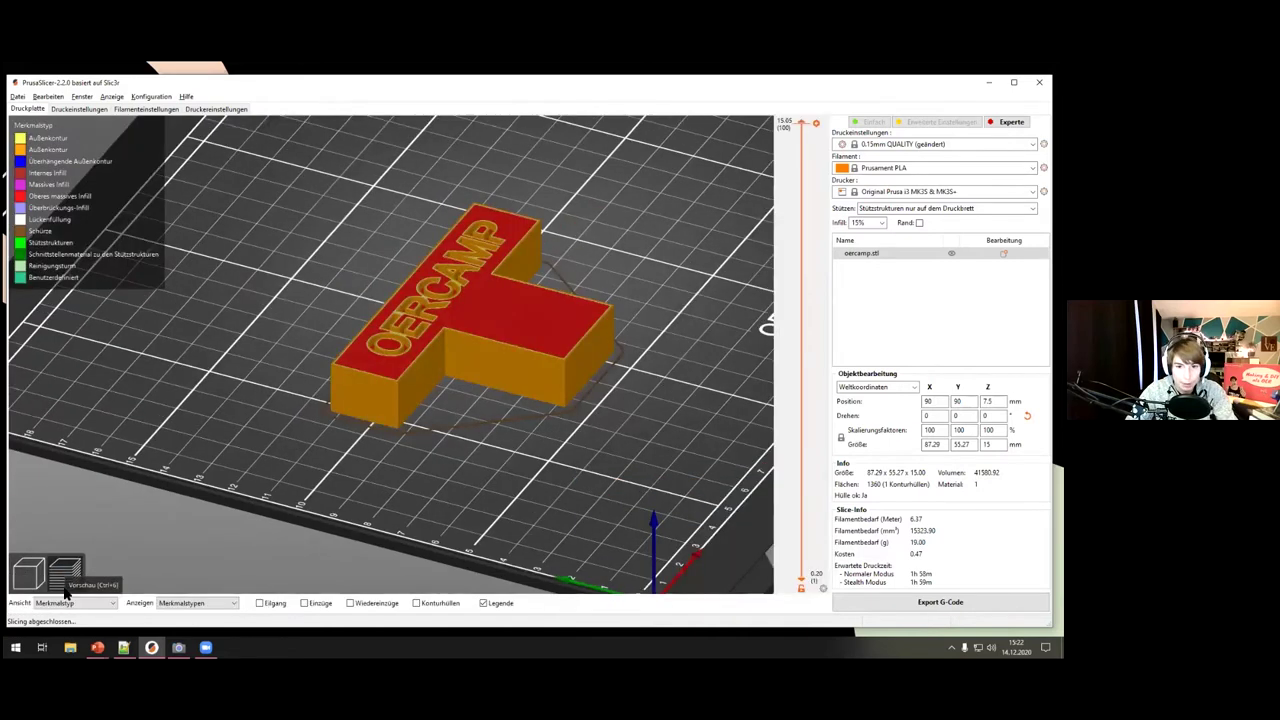
pyautogui.click(28, 574)
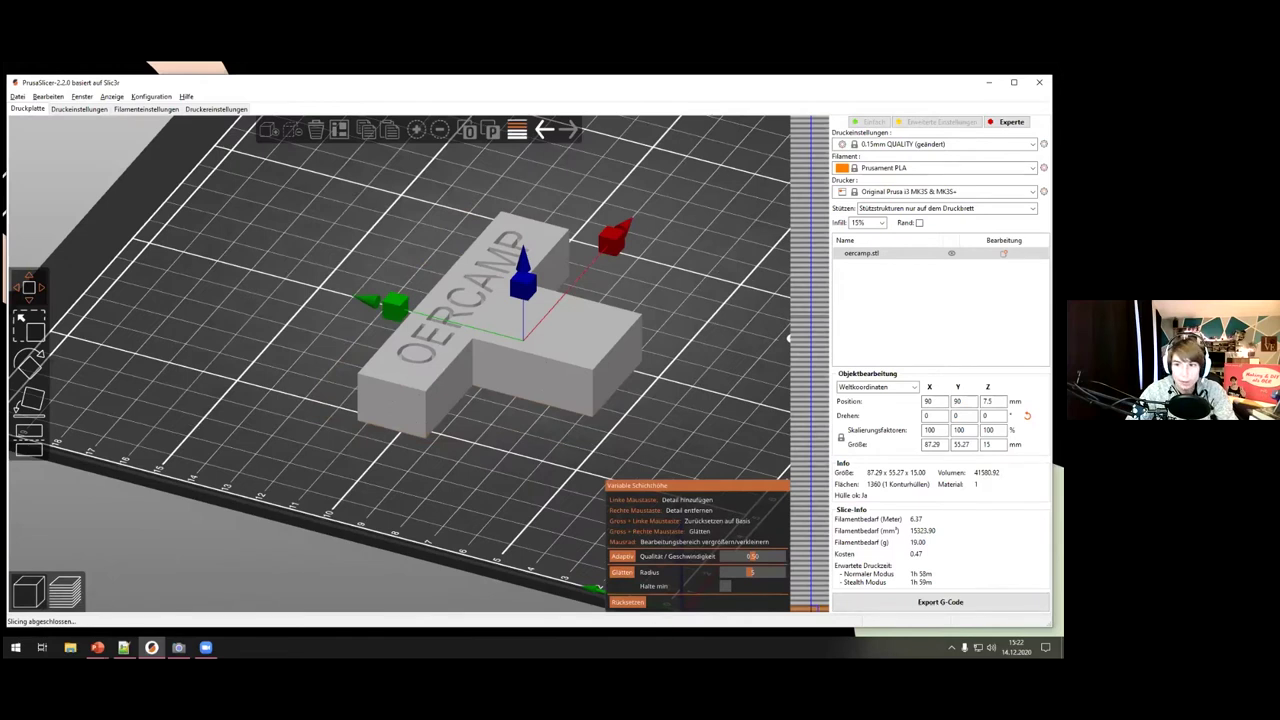
# - Step between the upright and flat orientations of the model using the edit history, ending with it flat
pyautogui.click(568, 130)
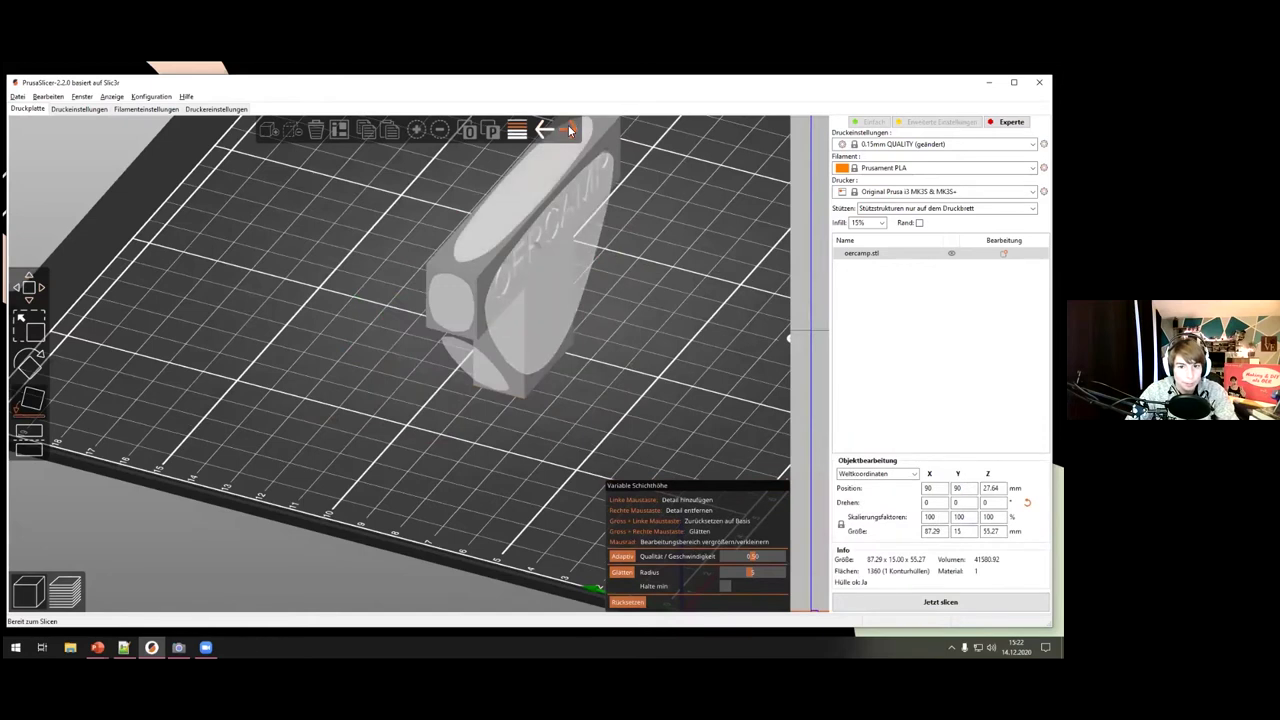
pyautogui.click(568, 130)
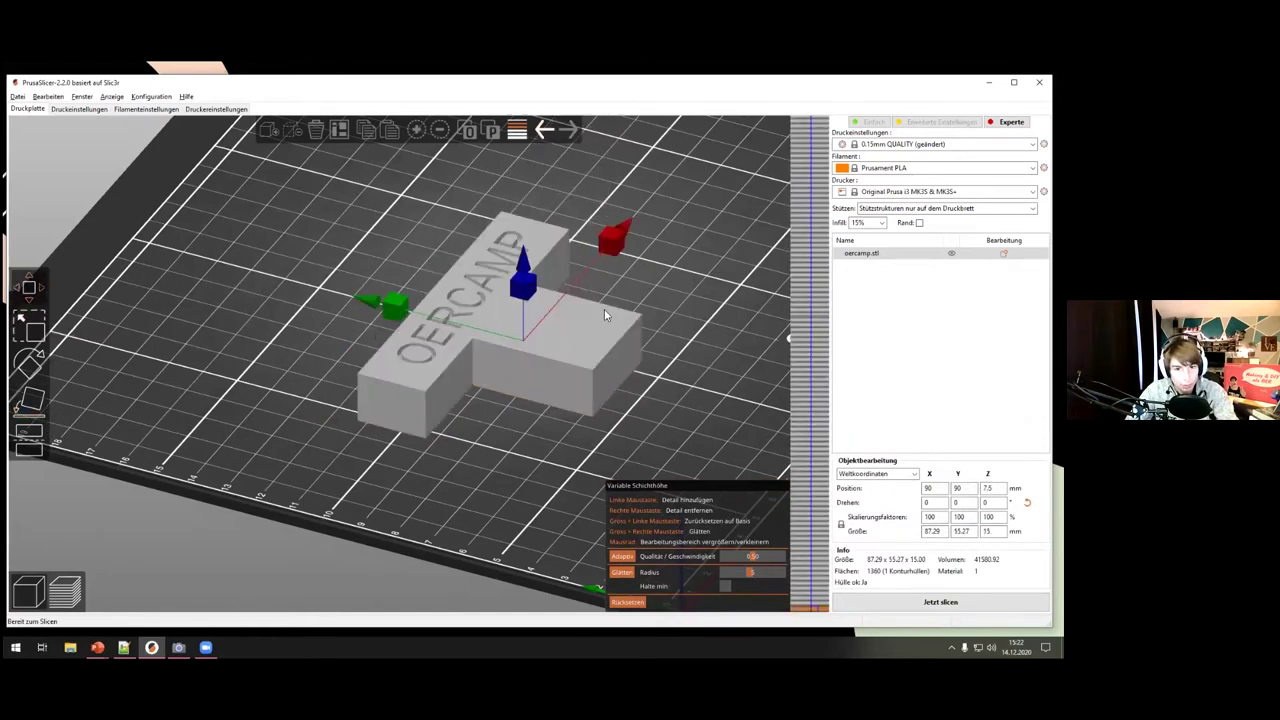
# - Move the model along the X axis to about 99.3 mm and show its scaling and rotation handles
pyautogui.moveTo(603, 252); pyautogui.dragTo(646, 229)
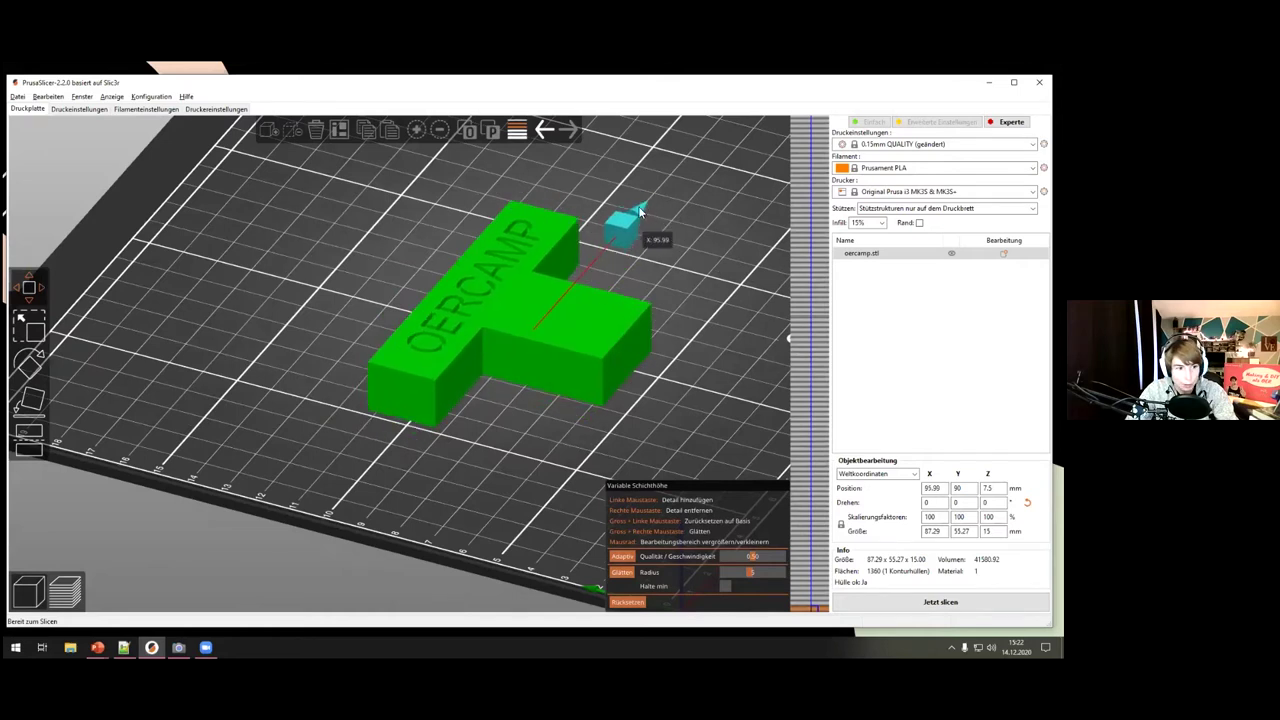
pyautogui.click(30, 330)
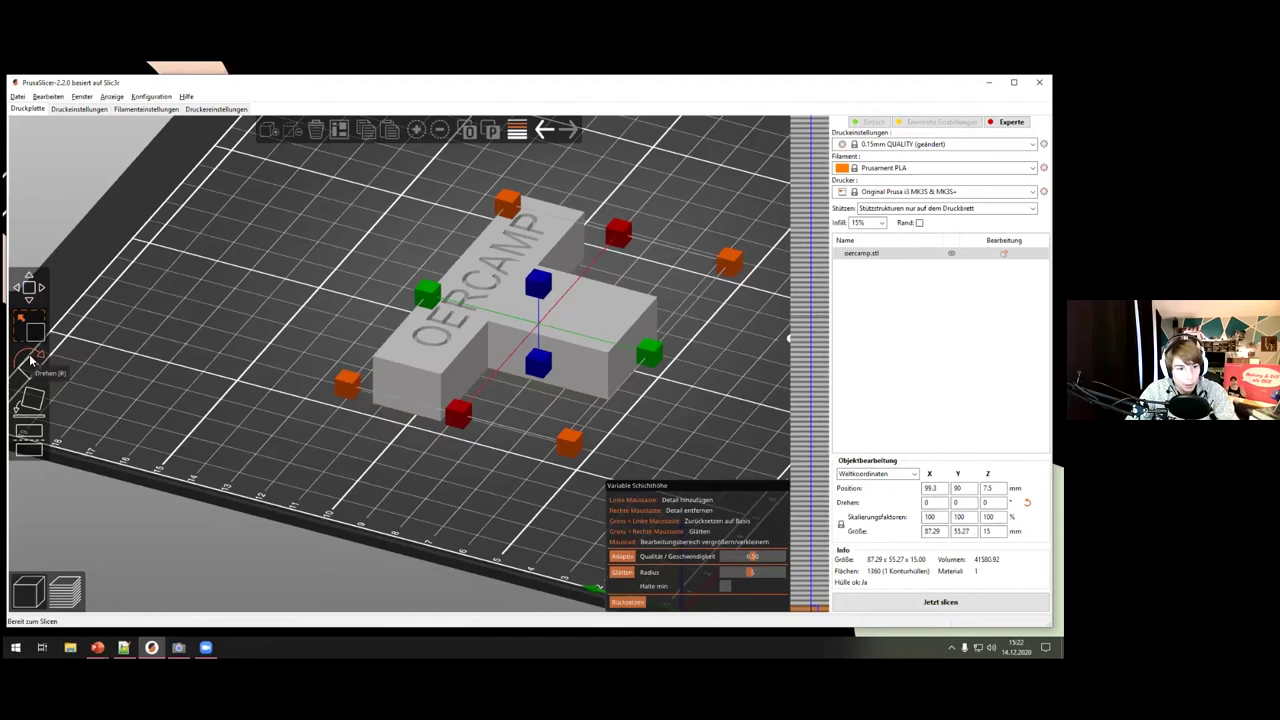
pyautogui.press('r')
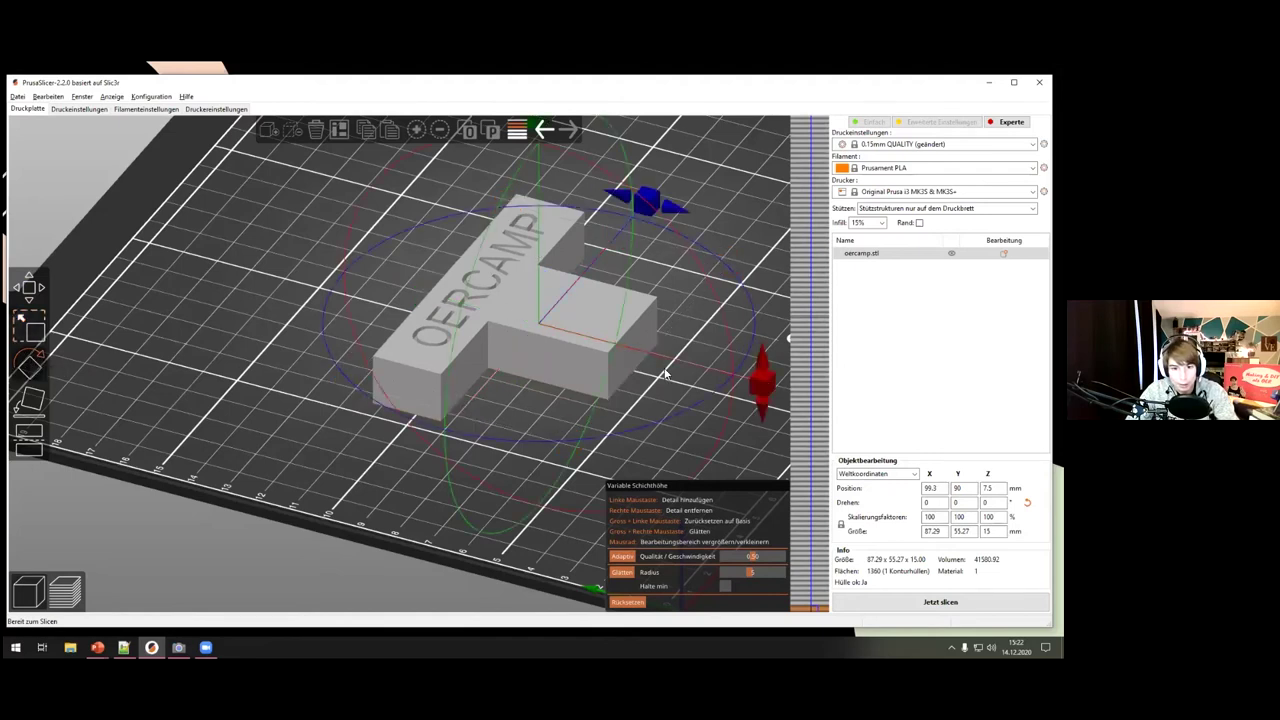
# - Try laying the model on its narrow end face, and undo that placement
pyautogui.click(44, 398)
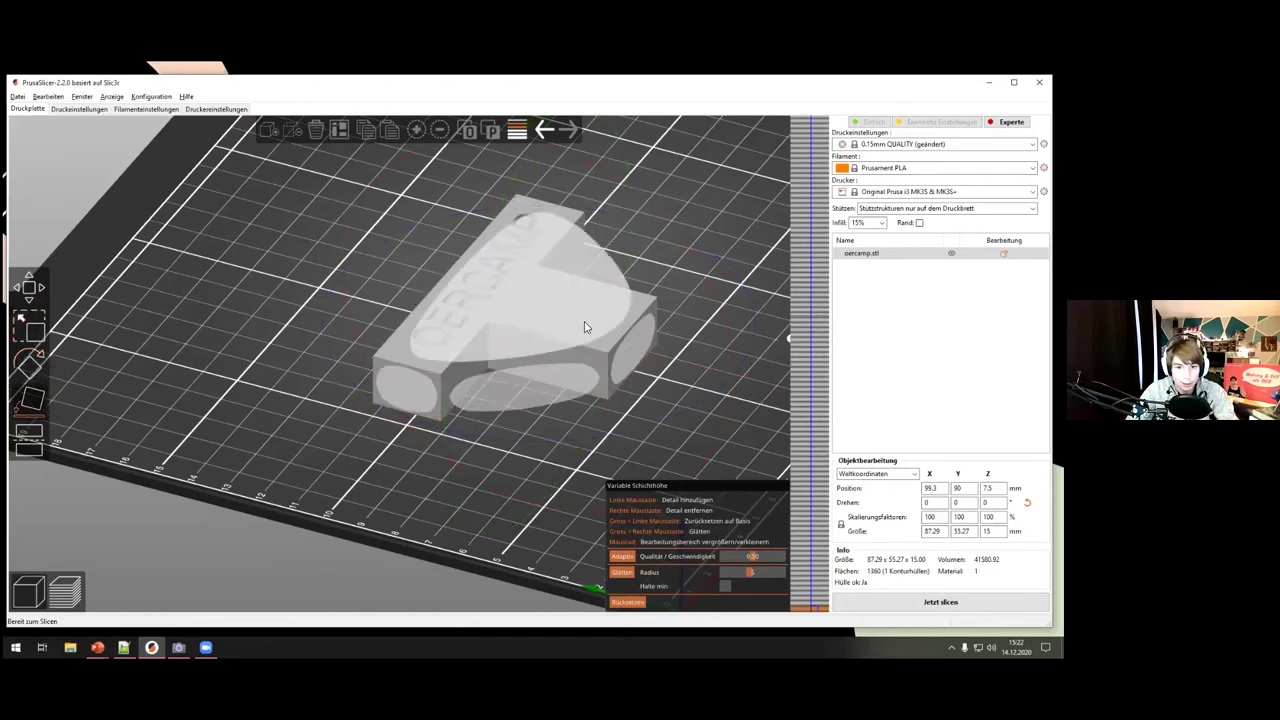
pyautogui.click(403, 392)
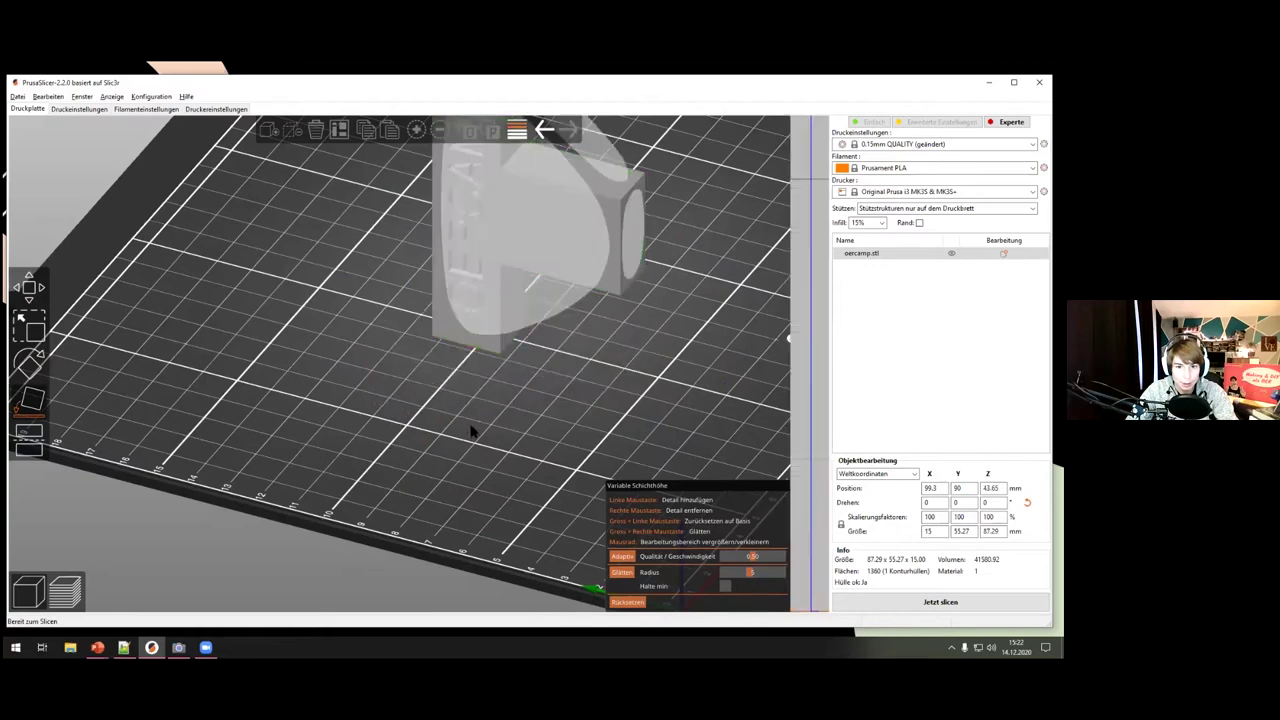
pyautogui.moveTo(662, 332); pyautogui.dragTo(446, 367, button='middle')
pyautogui.moveTo(446, 367); pyautogui.dragTo(560, 409)
pyautogui.hotkey('ctrl', 'z')
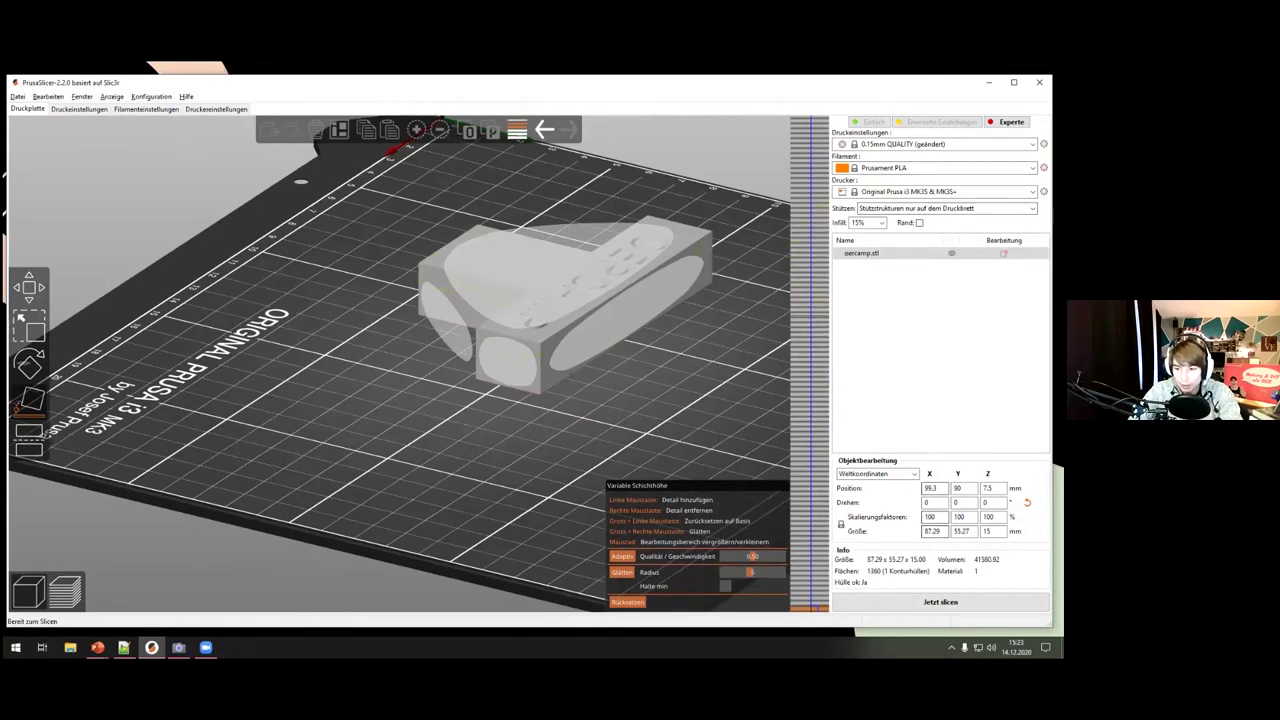
# - Slice the model and lower the upper limit of the layer preview to layer 91 at 13.70 mm
pyautogui.click(940, 602)
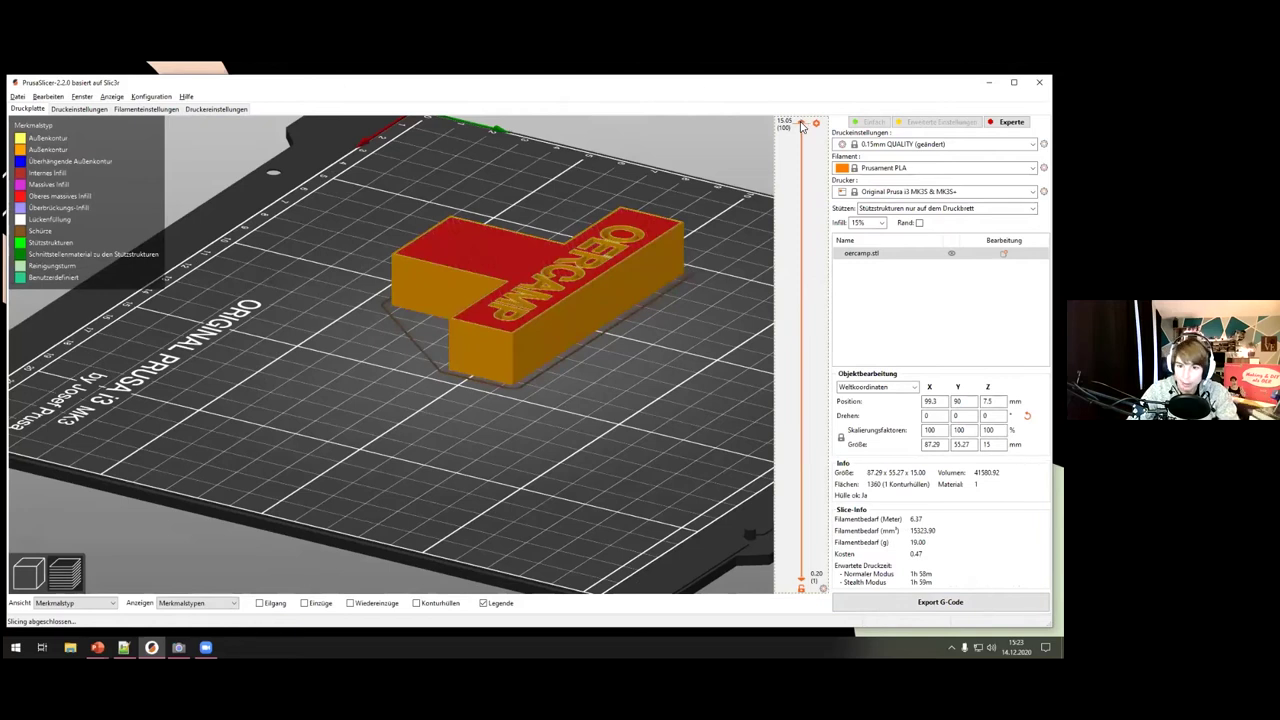
pyautogui.press('Down')
pyautogui.press('Down')
pyautogui.press('Down')
pyautogui.press('Down')
pyautogui.press('Down')
pyautogui.press('Down')
pyautogui.press('Down')
pyautogui.press('Down')
pyautogui.press('Down')
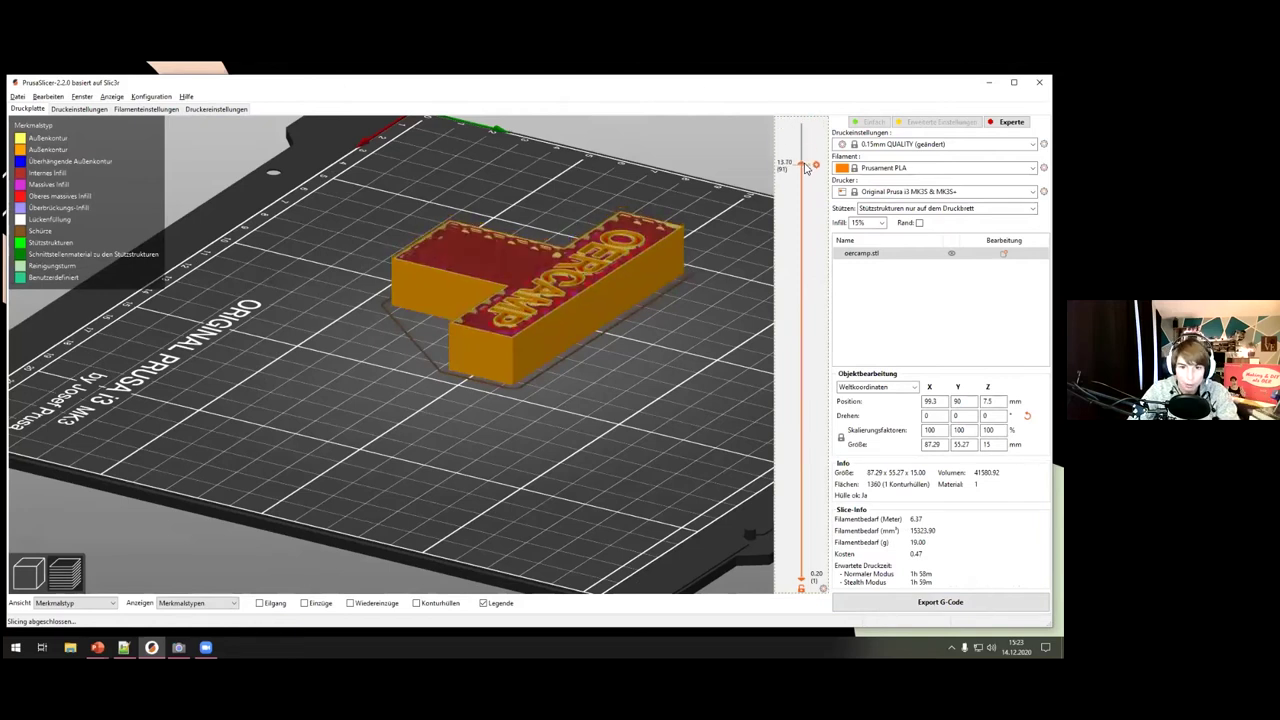
# - Examine the infill around the OERCAMP lettering, and reduce the preview to the first layer at 0.20 mm
pyautogui.scroll(3, 665, 242)
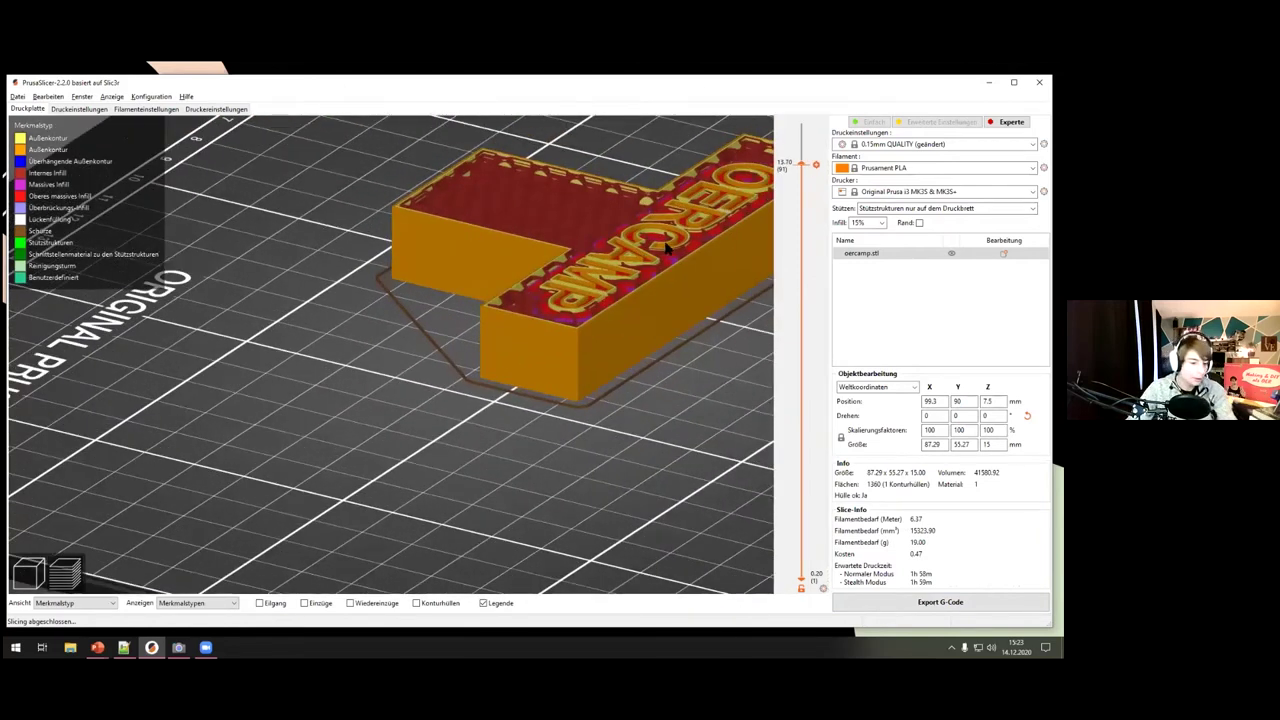
pyautogui.scroll(3, 661, 224)
pyautogui.moveTo(661, 224); pyautogui.dragTo(622, 218)
pyautogui.scroll(5, 600, 280)
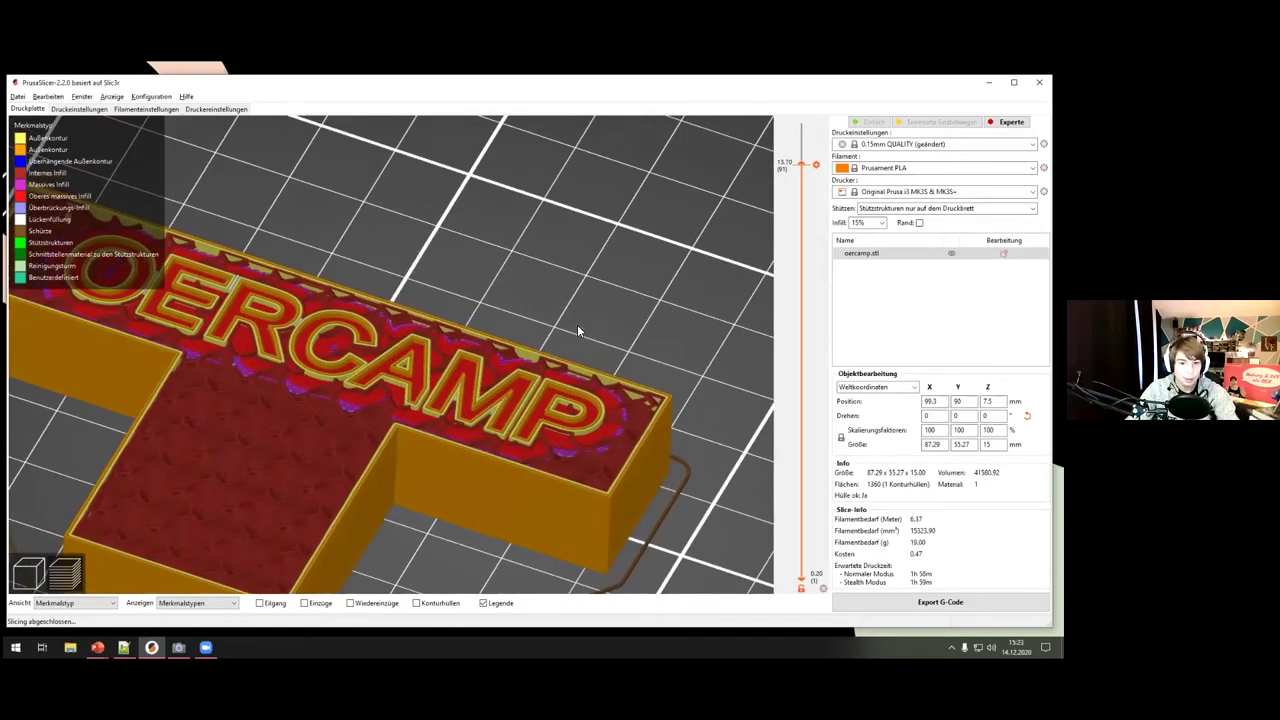
pyautogui.moveTo(622, 313); pyautogui.dragTo(616, 307)
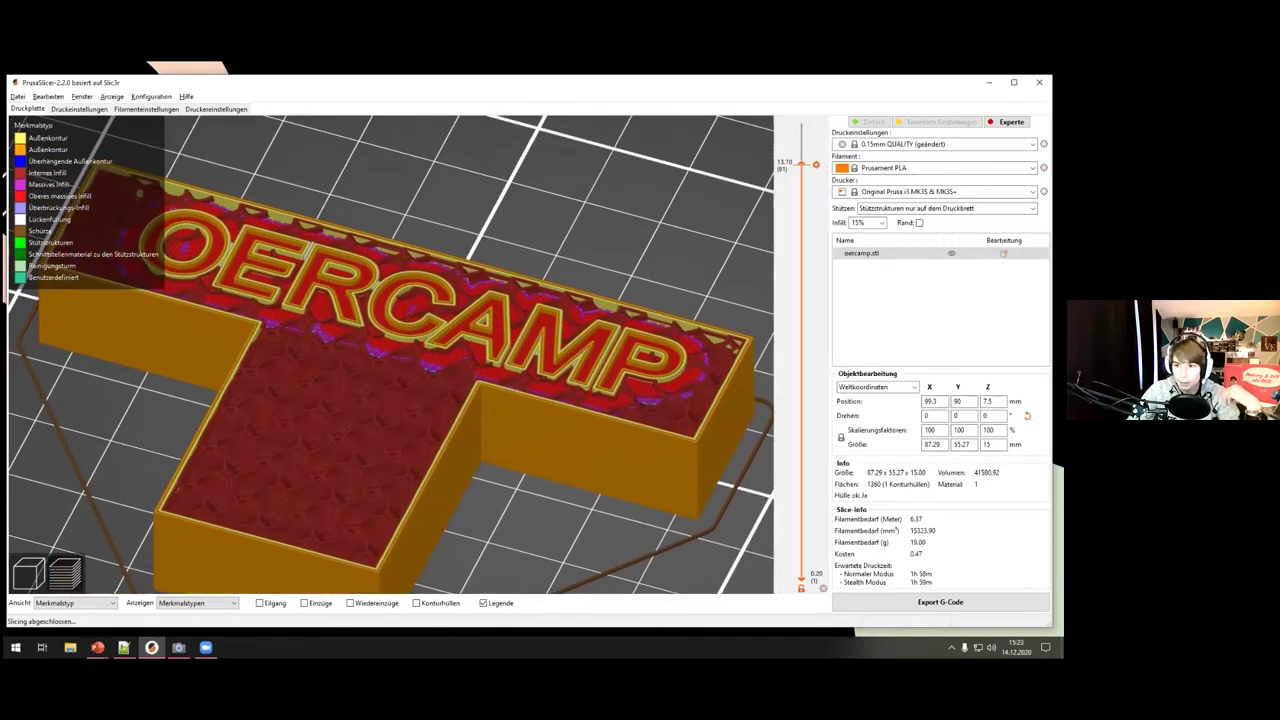
pyautogui.moveTo(816, 163); pyautogui.dragTo(812, 467)
pyautogui.moveTo(808, 555); pyautogui.dragTo(808, 597)
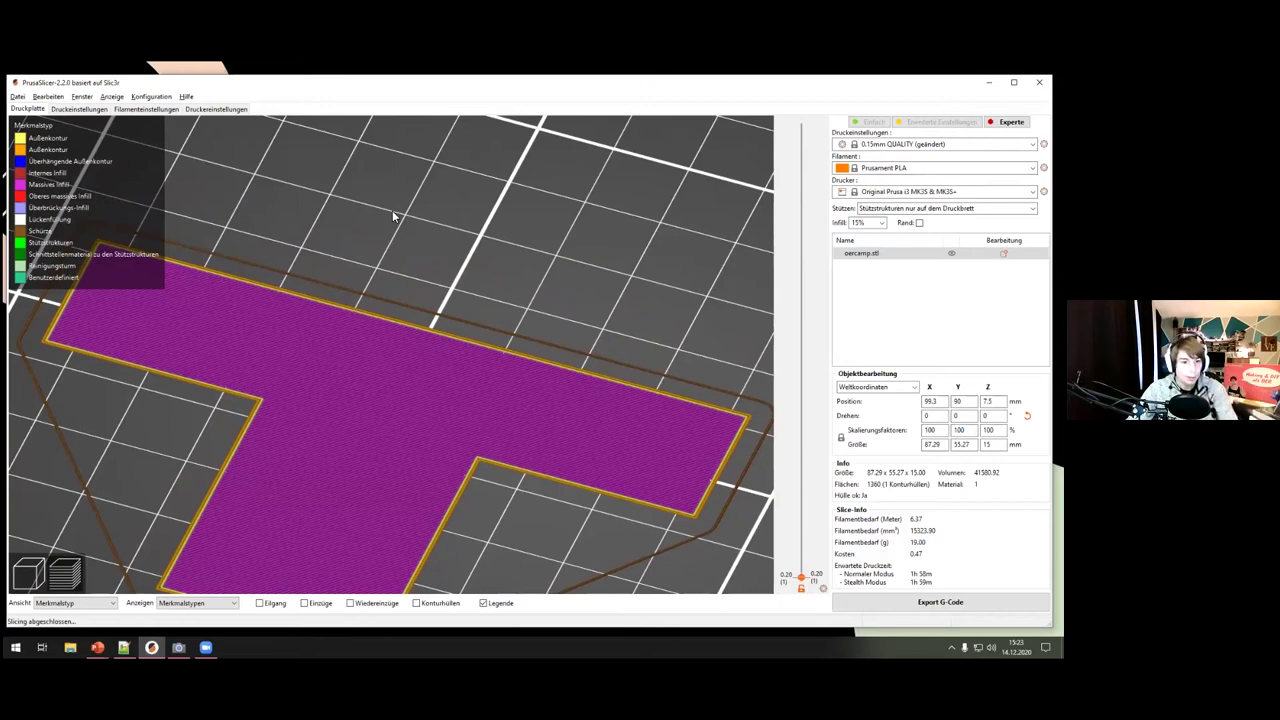
# - Rotate the model freehand about the Y axis so it is about 30.8 mm tall, and slice it again
pyautogui.click(28, 573)
pyautogui.click(27, 362)
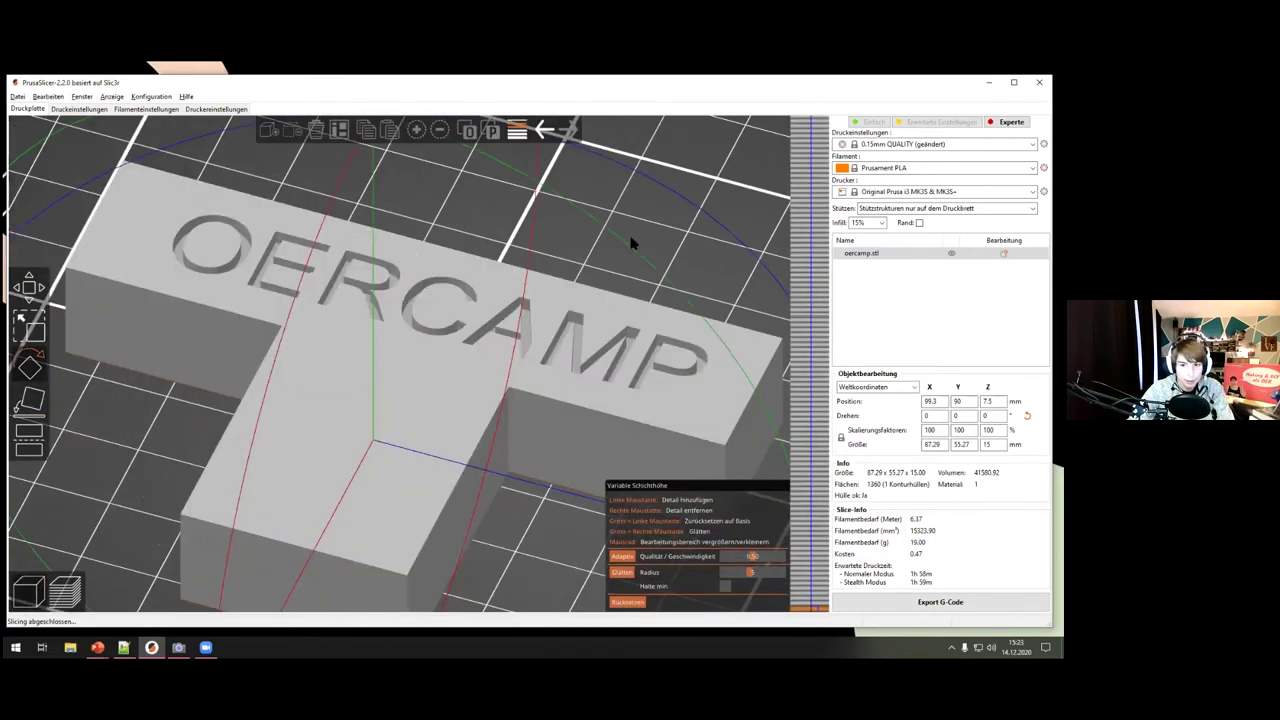
pyautogui.moveTo(626, 240); pyautogui.dragTo(432, 121)
pyautogui.moveTo(408, 172); pyautogui.dragTo(410, 172)
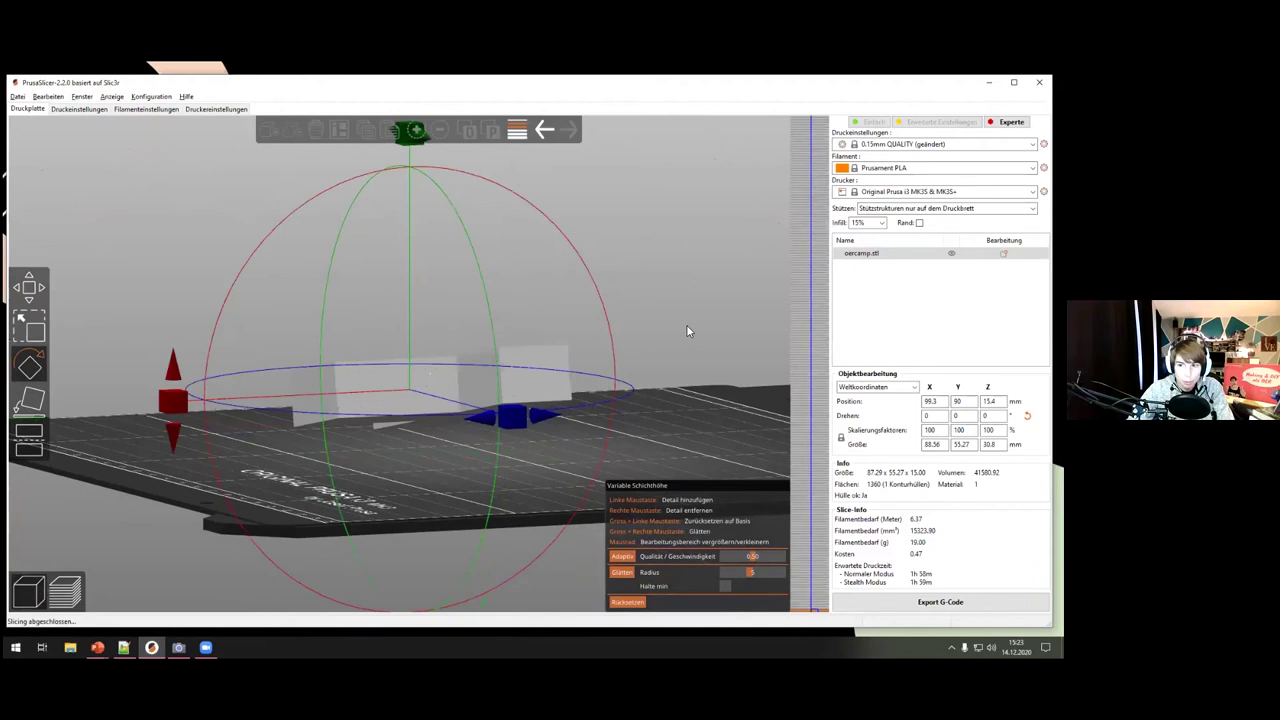
pyautogui.hotkey('ctrl', 'r')
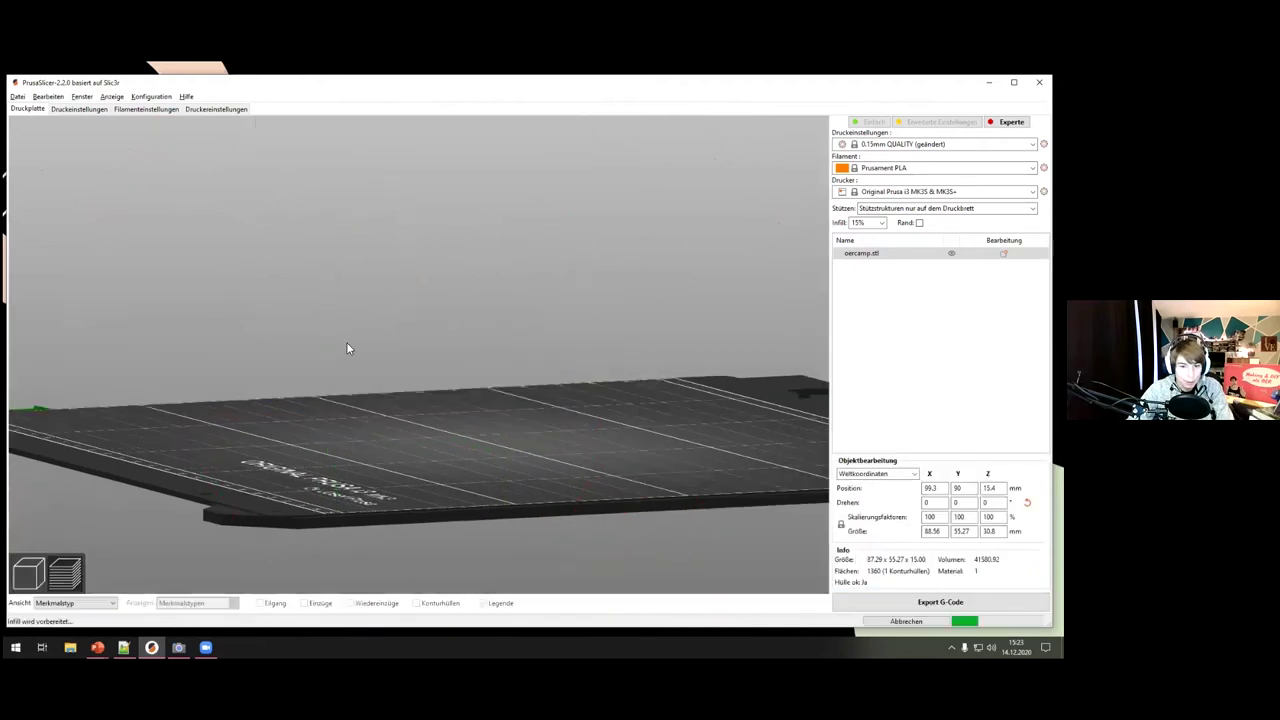
# - Examine the support structures beneath the tilted model from the low layers up to layer 197 at 14.90 mm
pyautogui.moveTo(397, 459); pyautogui.dragTo(412, 466, button='middle')
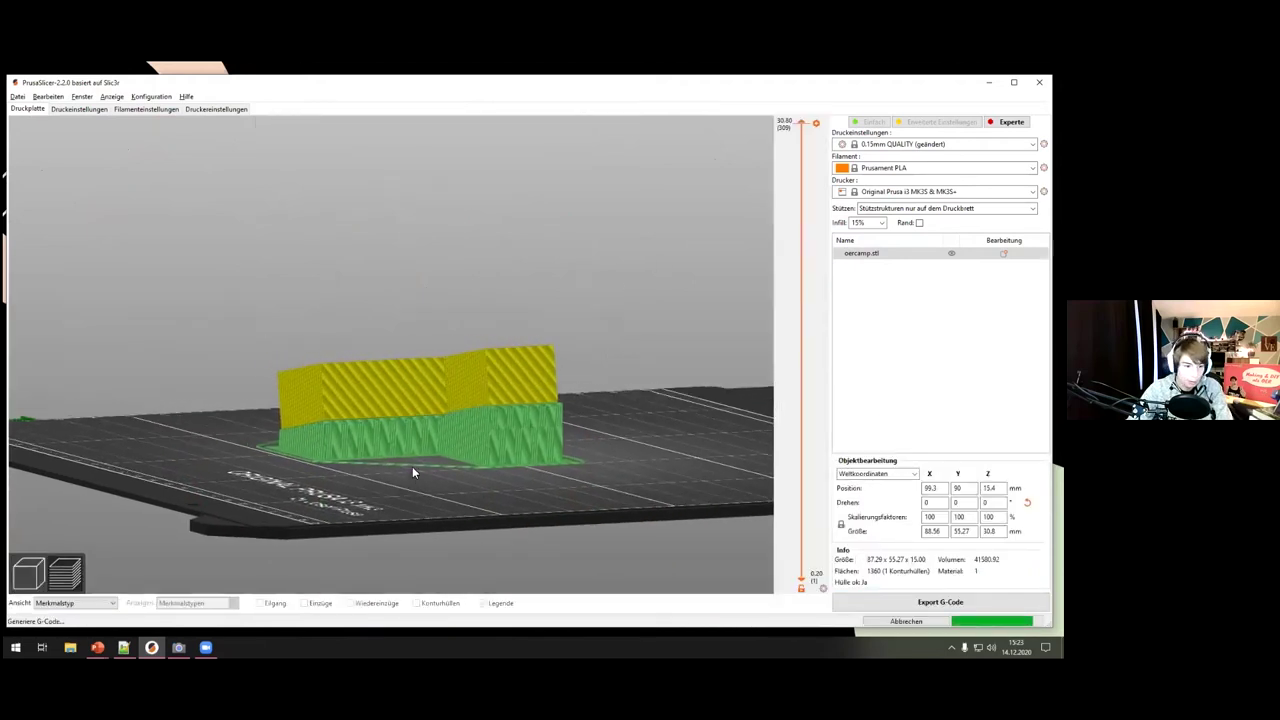
pyautogui.moveTo(447, 447); pyautogui.dragTo(550, 505)
pyautogui.moveTo(802, 125); pyautogui.dragTo(748, 512)
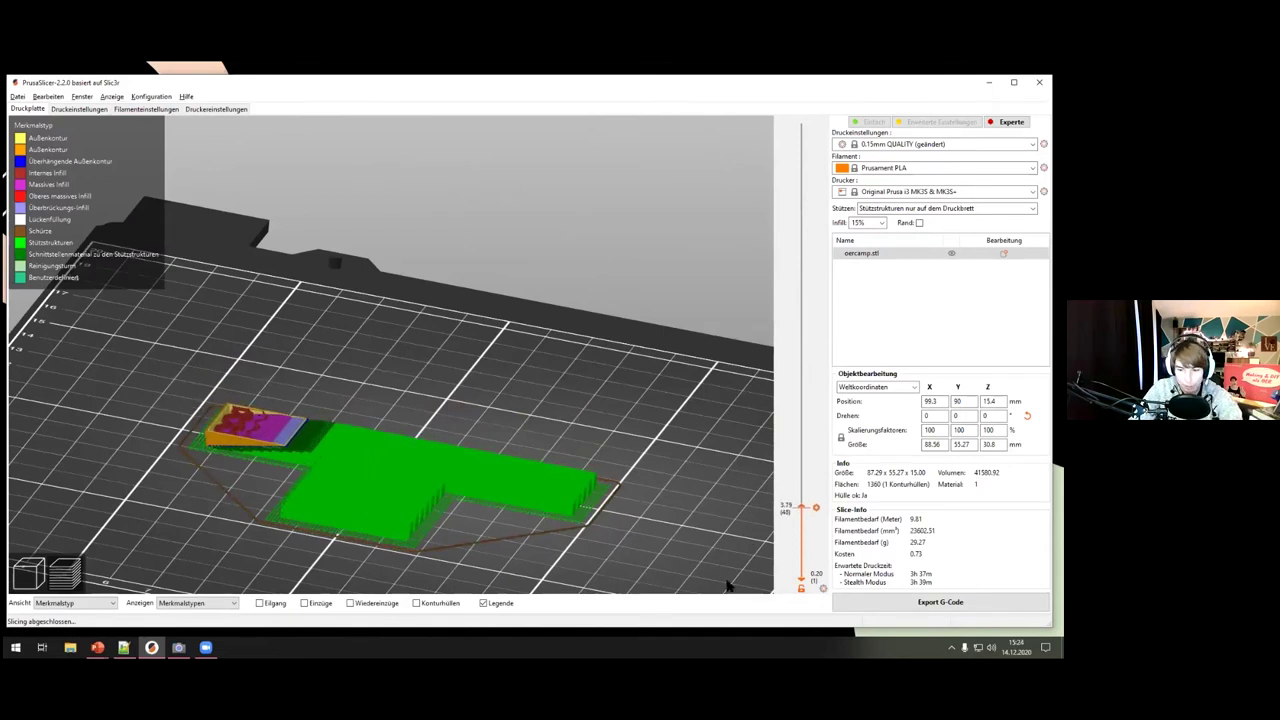
pyautogui.moveTo(806, 508); pyautogui.dragTo(788, 404)
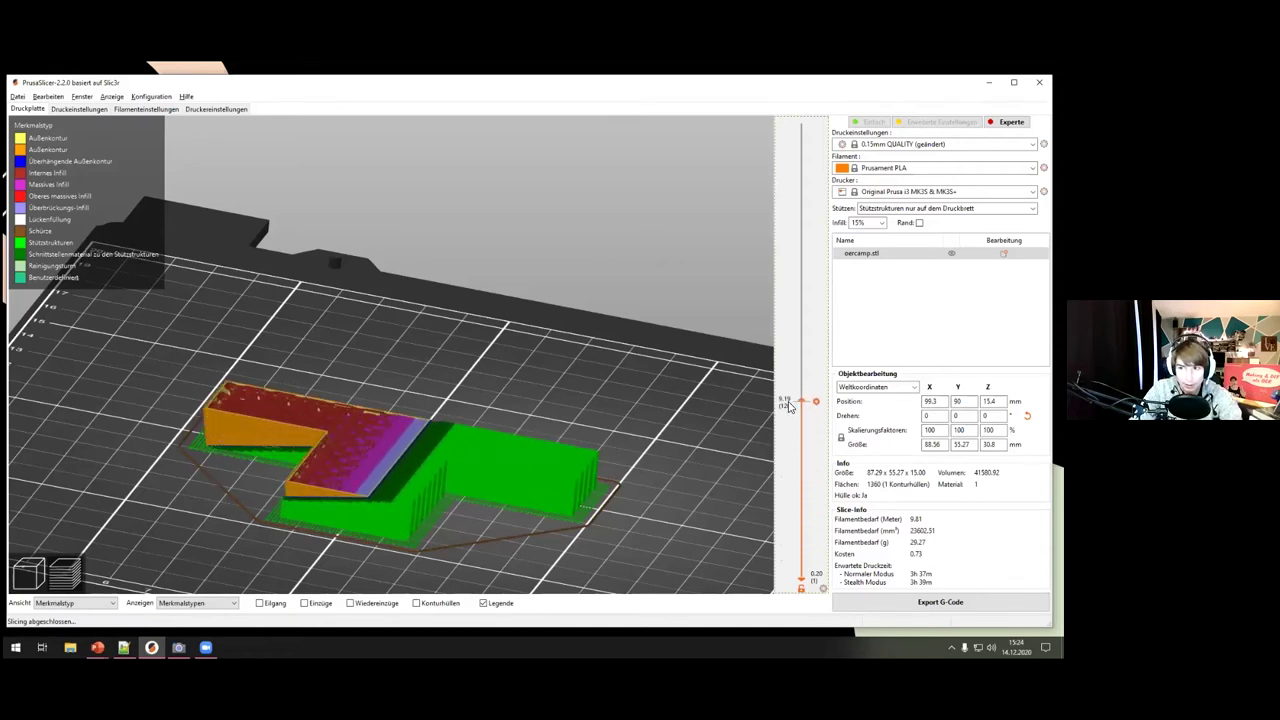
pyautogui.moveTo(788, 404); pyautogui.dragTo(793, 291)
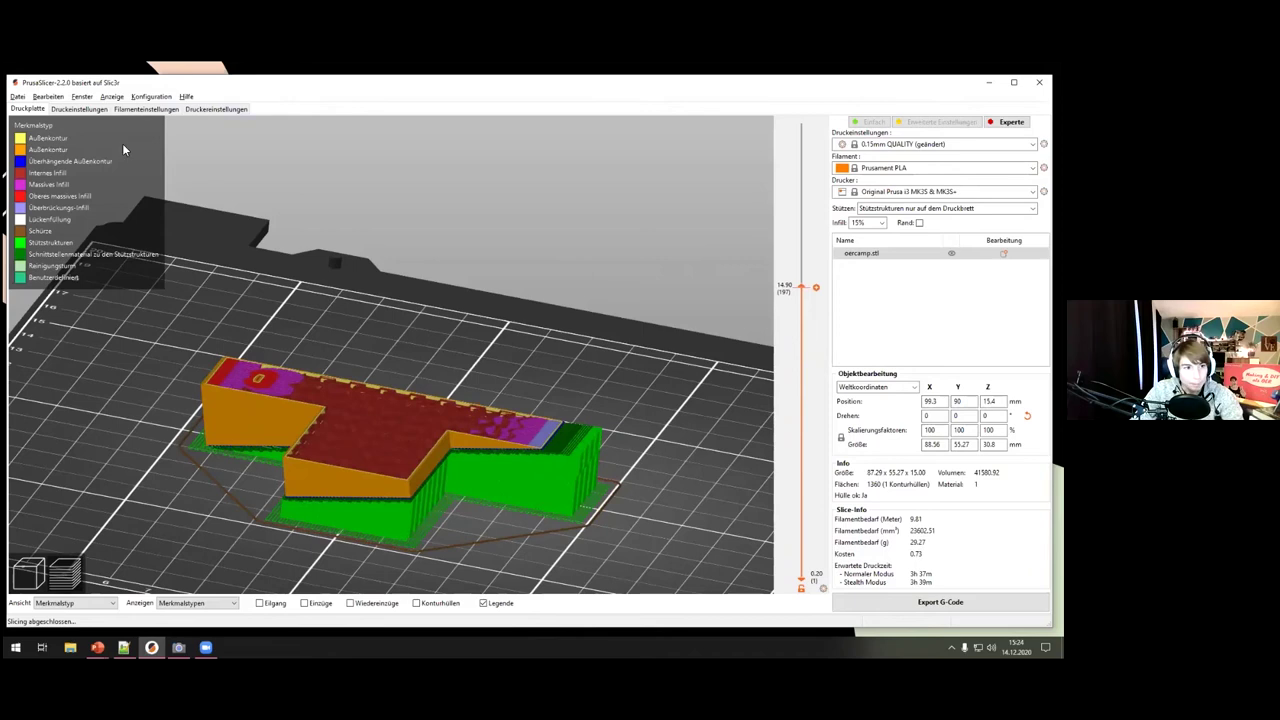
# - Set the infill pattern (Füllmuster) to Geradlinig and slice the model again
pyautogui.click(77, 109)
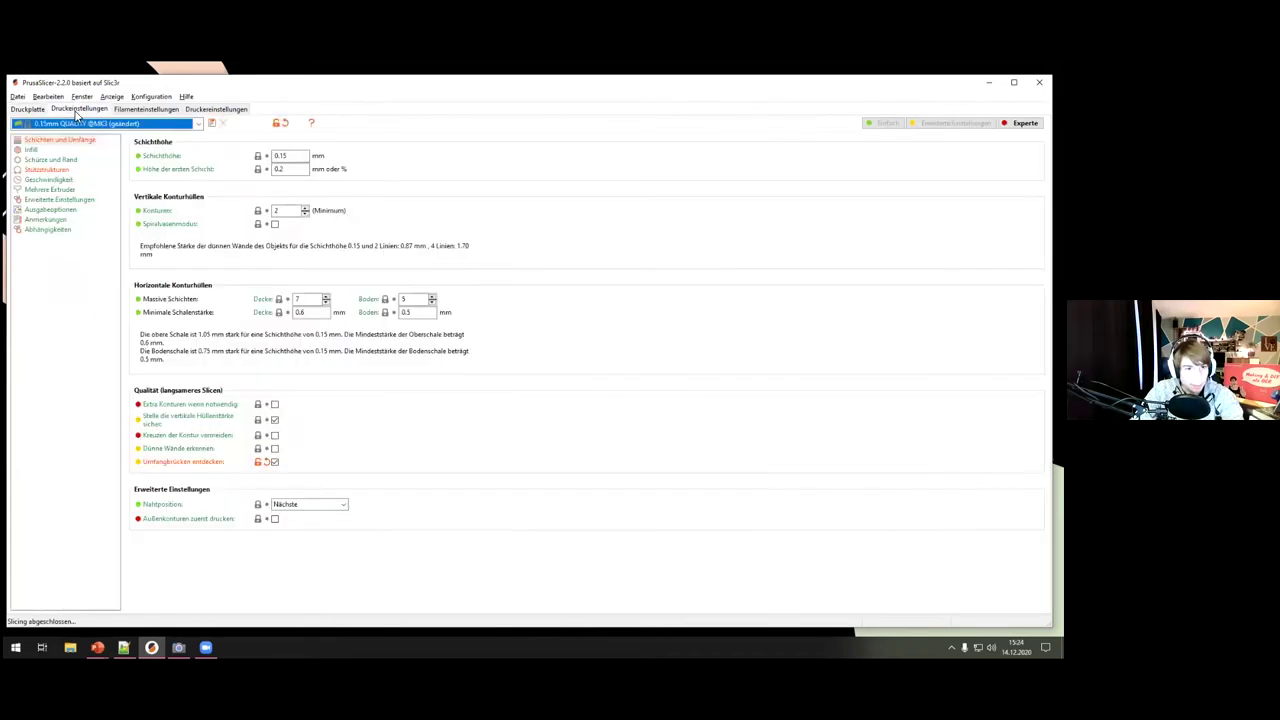
pyautogui.click(30, 150)
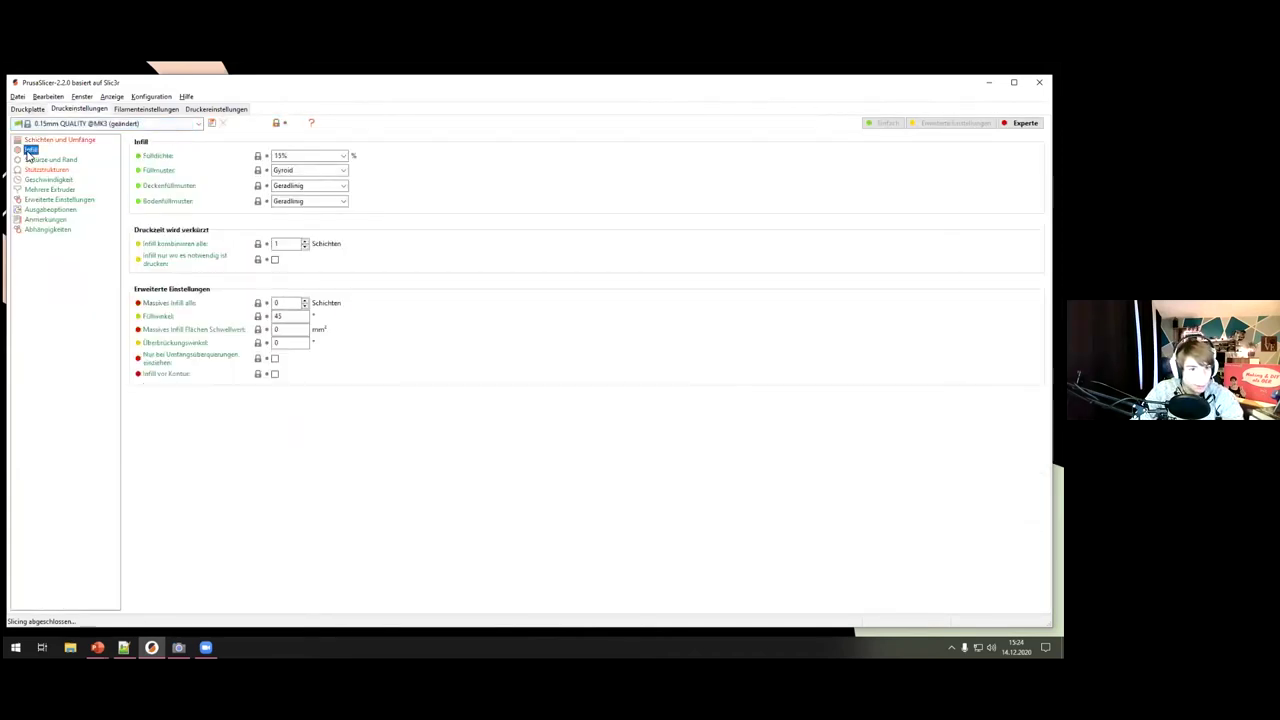
pyautogui.click(308, 170)
pyautogui.click(311, 184)
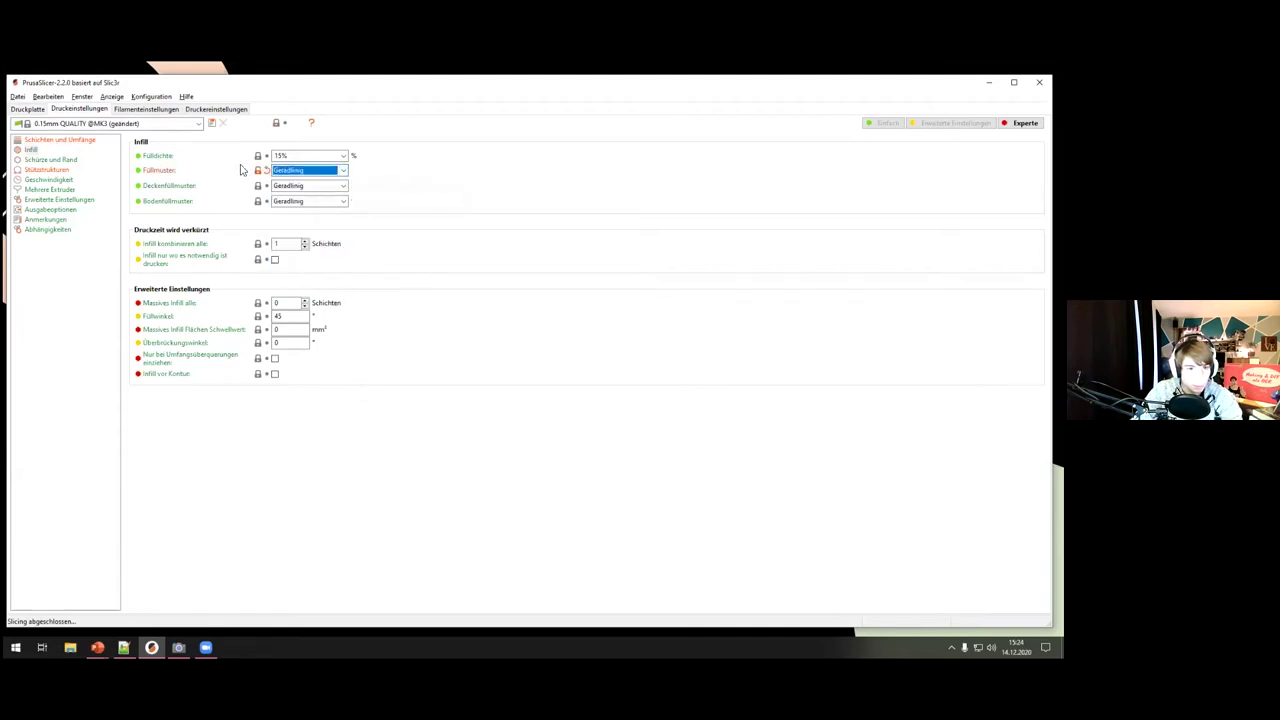
pyautogui.click(29, 109)
pyautogui.click(940, 602)
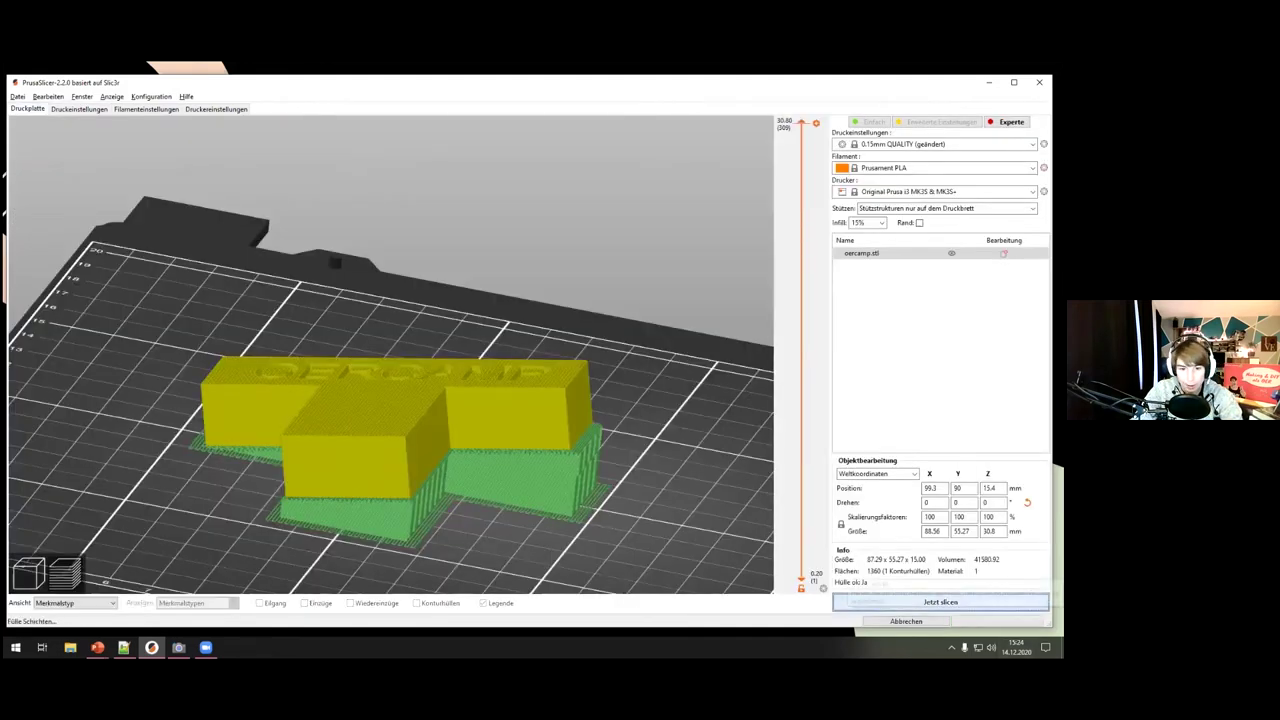
# - Lower the layer preview to layer 200 at 15.19 mm and examine the rectilinear infill from above
pyautogui.moveTo(540, 456); pyautogui.dragTo(576, 438)
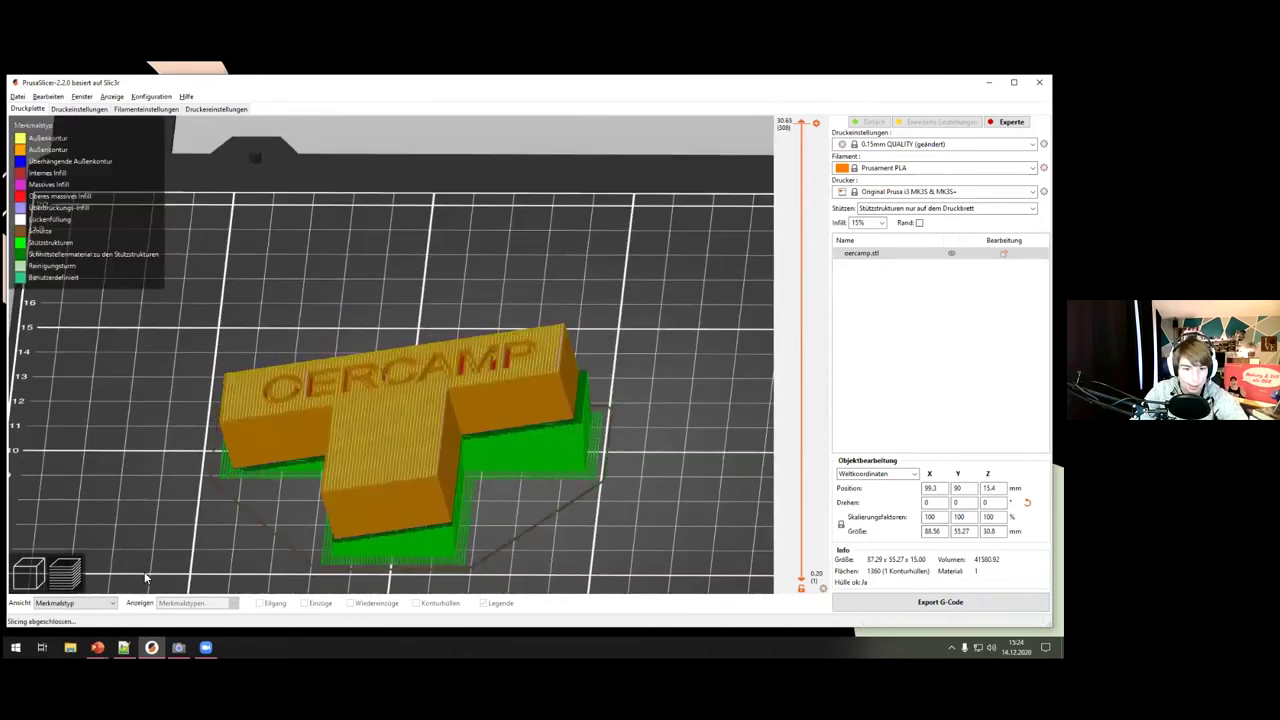
pyautogui.moveTo(816, 122); pyautogui.dragTo(813, 287)
pyautogui.moveTo(414, 478); pyautogui.dragTo(412, 474)
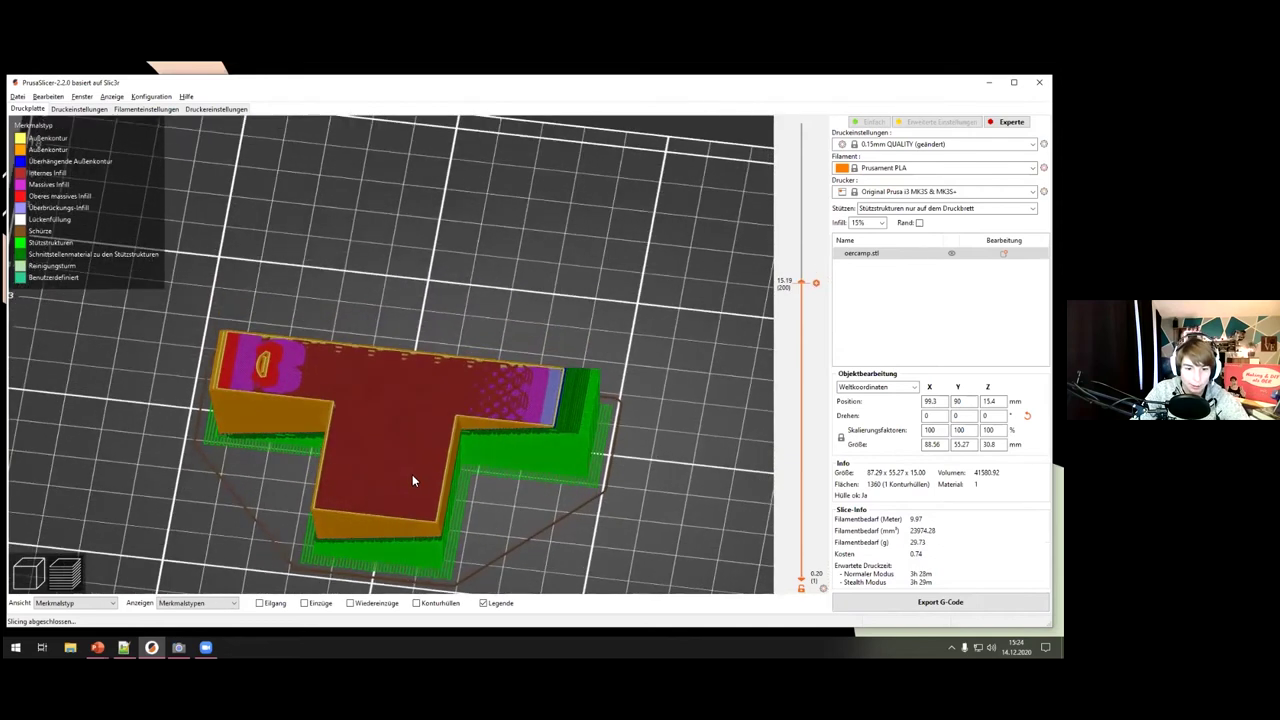
pyautogui.scroll(5, 400, 440)
pyautogui.moveTo(389, 396); pyautogui.dragTo(500, 269)
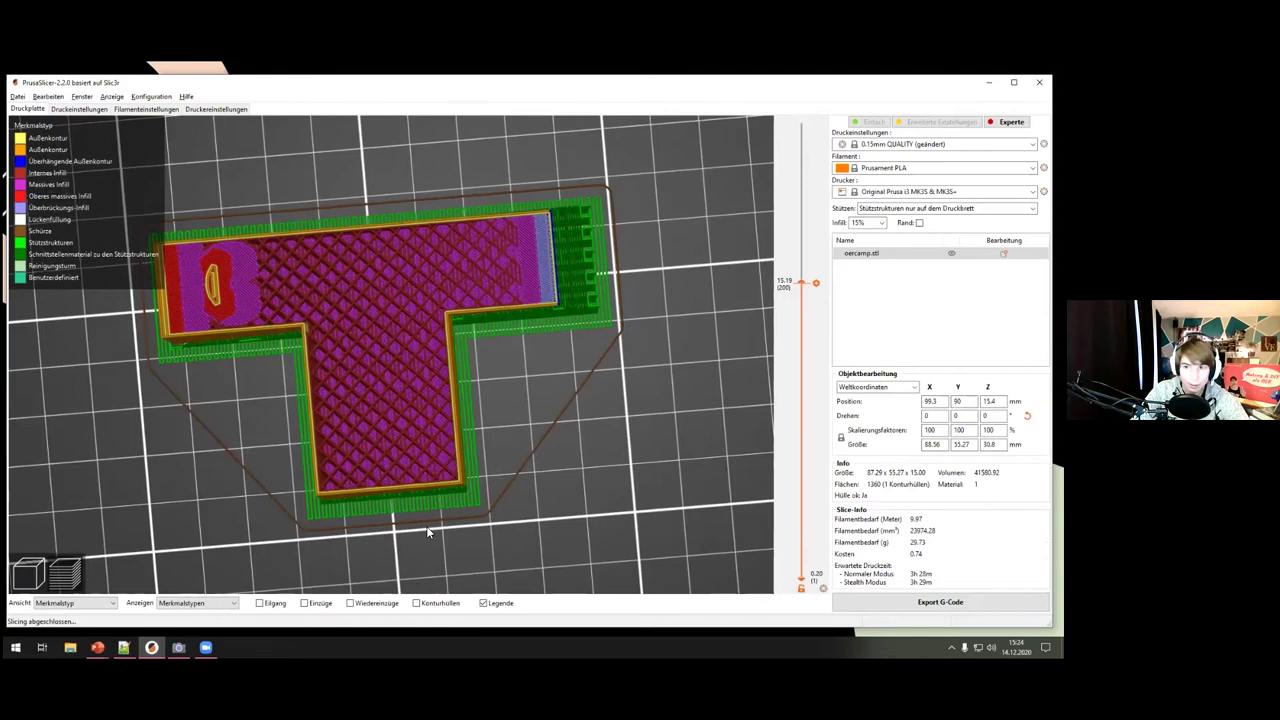
# - Slice the model with an infill density of 8% and lower the layer preview to layer 187 at 14.15 mm
pyautogui.click(857, 223)
pyautogui.write('2')
pyautogui.press('Tab')
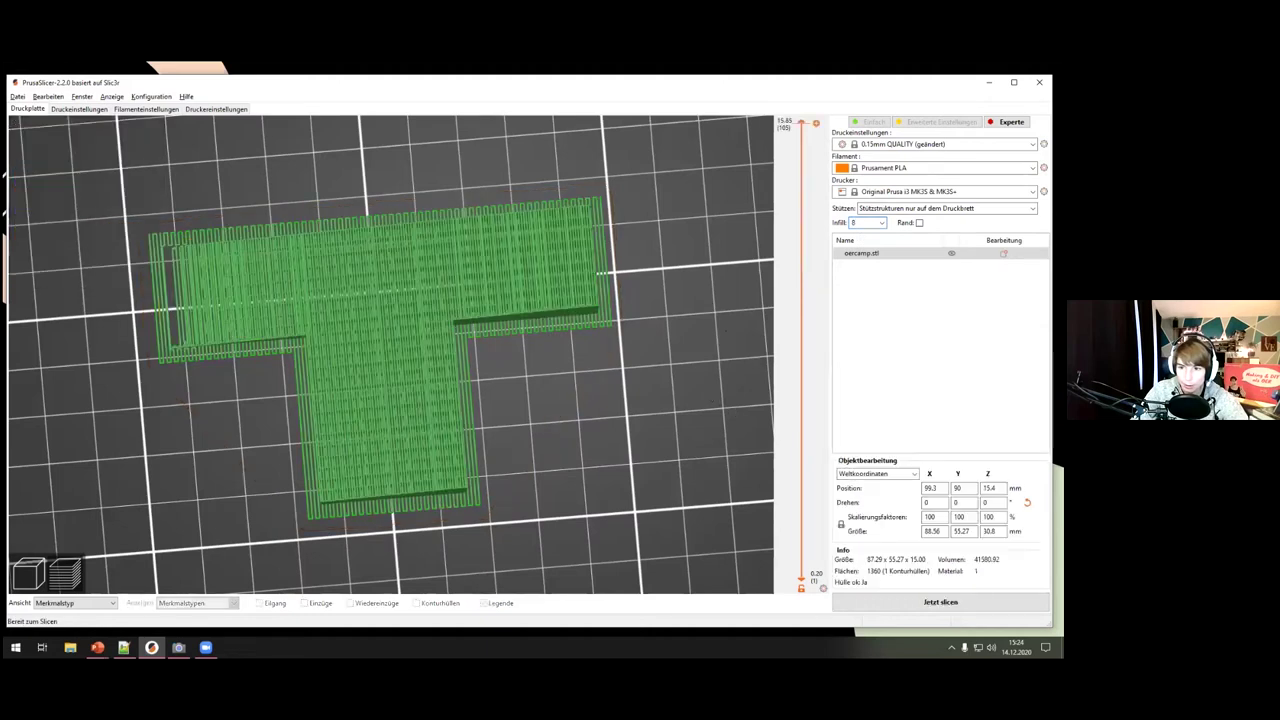
pyautogui.moveTo(700, 560); pyautogui.dragTo(545, 428)
pyautogui.hotkey('ctrl', 'r')
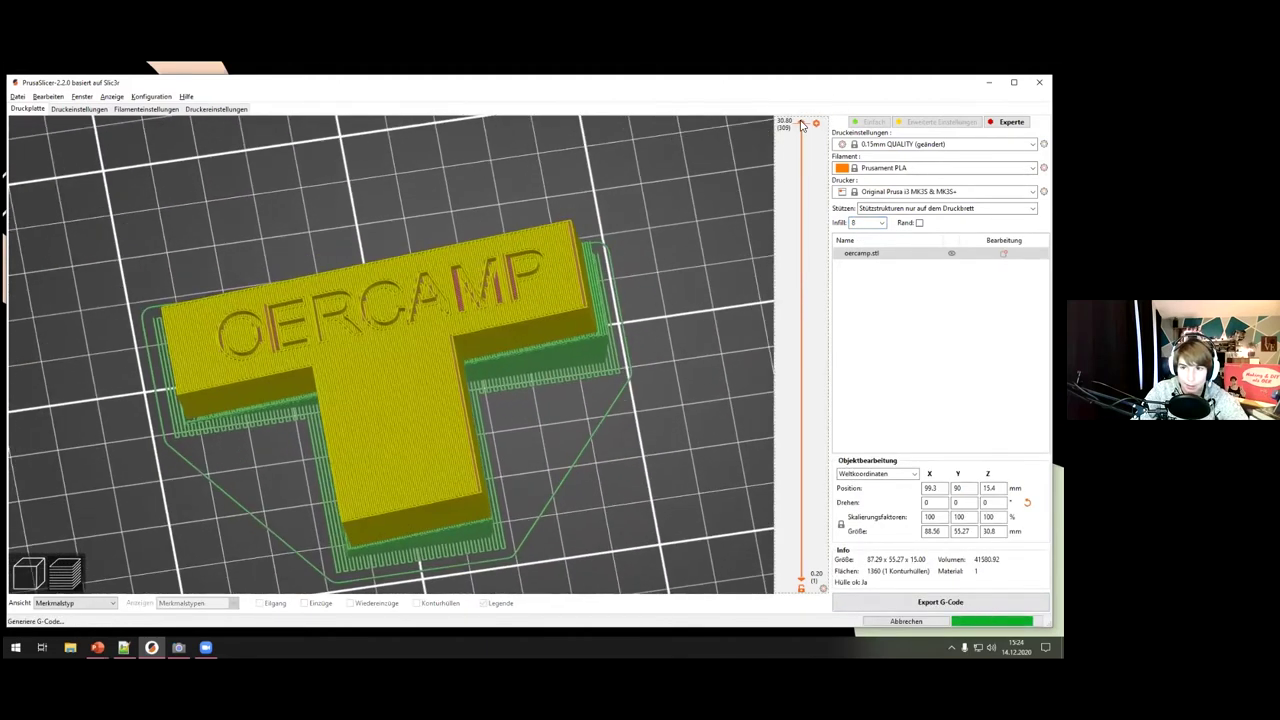
pyautogui.moveTo(803, 137); pyautogui.dragTo(805, 301)
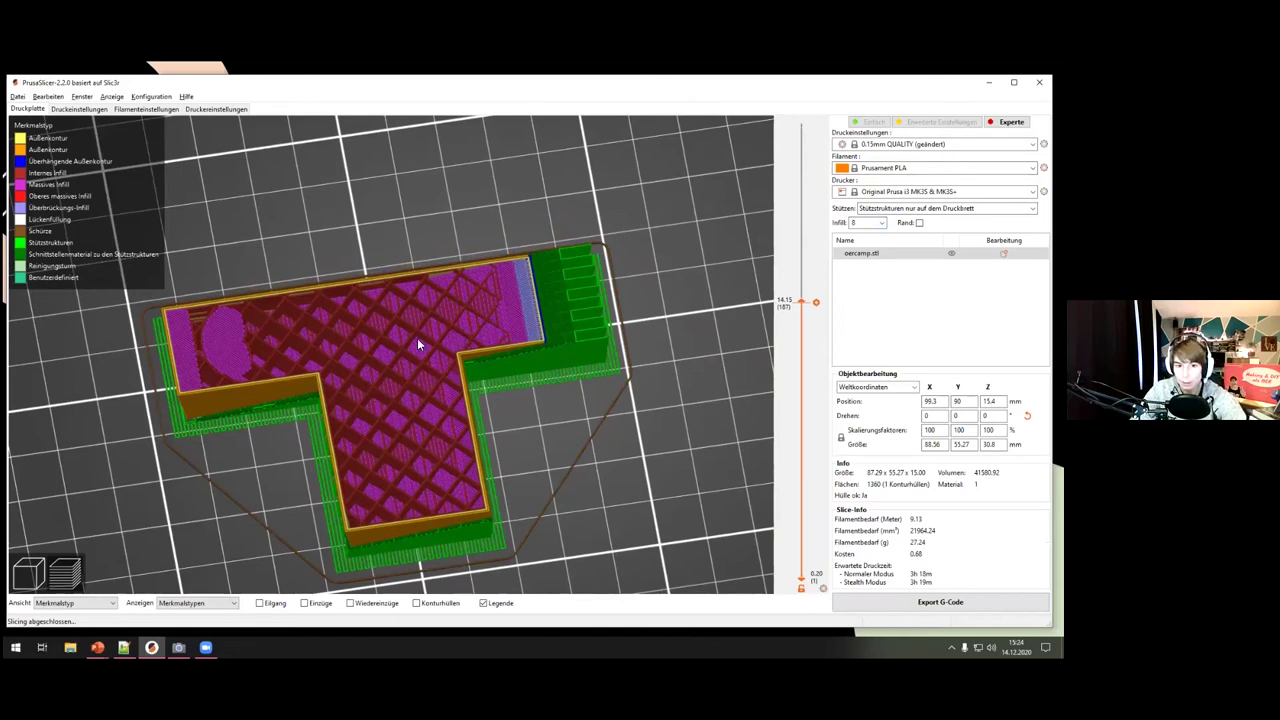
# - Return to the 3D editor view and lay the tilted OERCAMP model flat on the print bed
pyautogui.moveTo(410, 348); pyautogui.dragTo(504, 323)
pyautogui.press('Tab')
pyautogui.moveTo(43, 401); pyautogui.dragTo(512, 415)
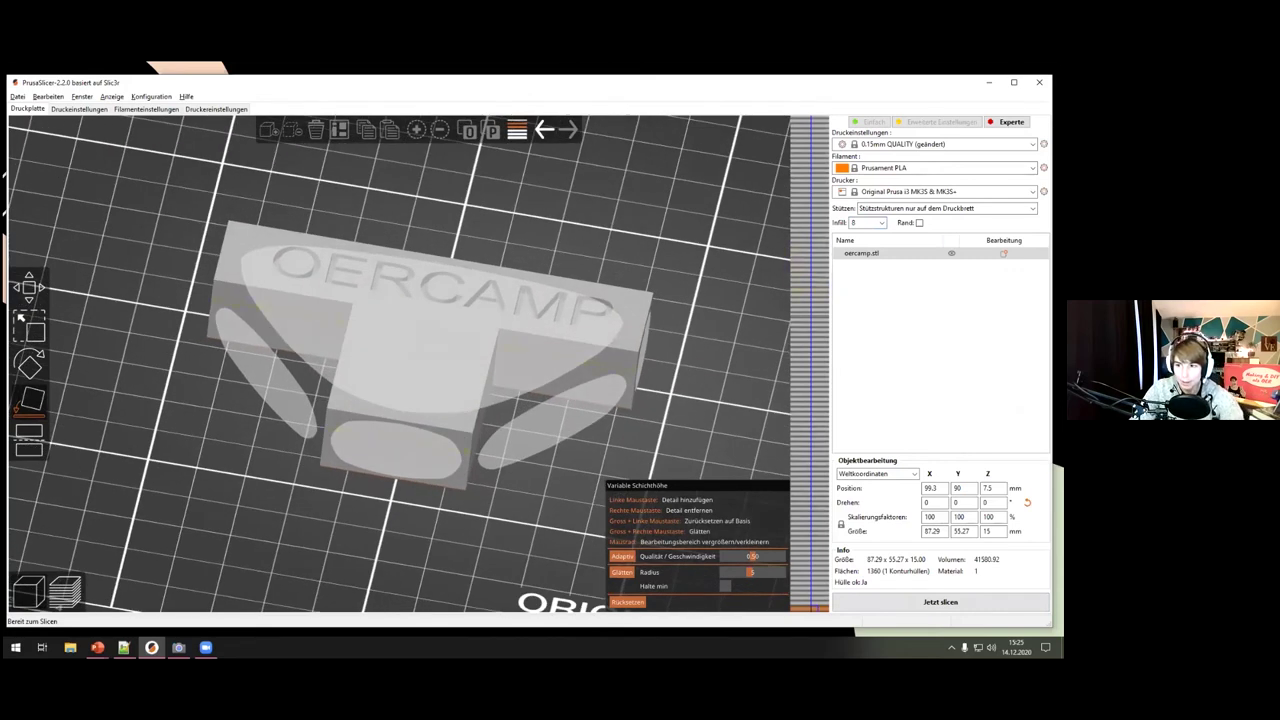
# - Switch to Einfach mode and review the preset choices, keeping 0.15mm QUALITY, Original Prusa i3 MK3S & MK3S+ and Prusament PLA
pyautogui.click(874, 121)
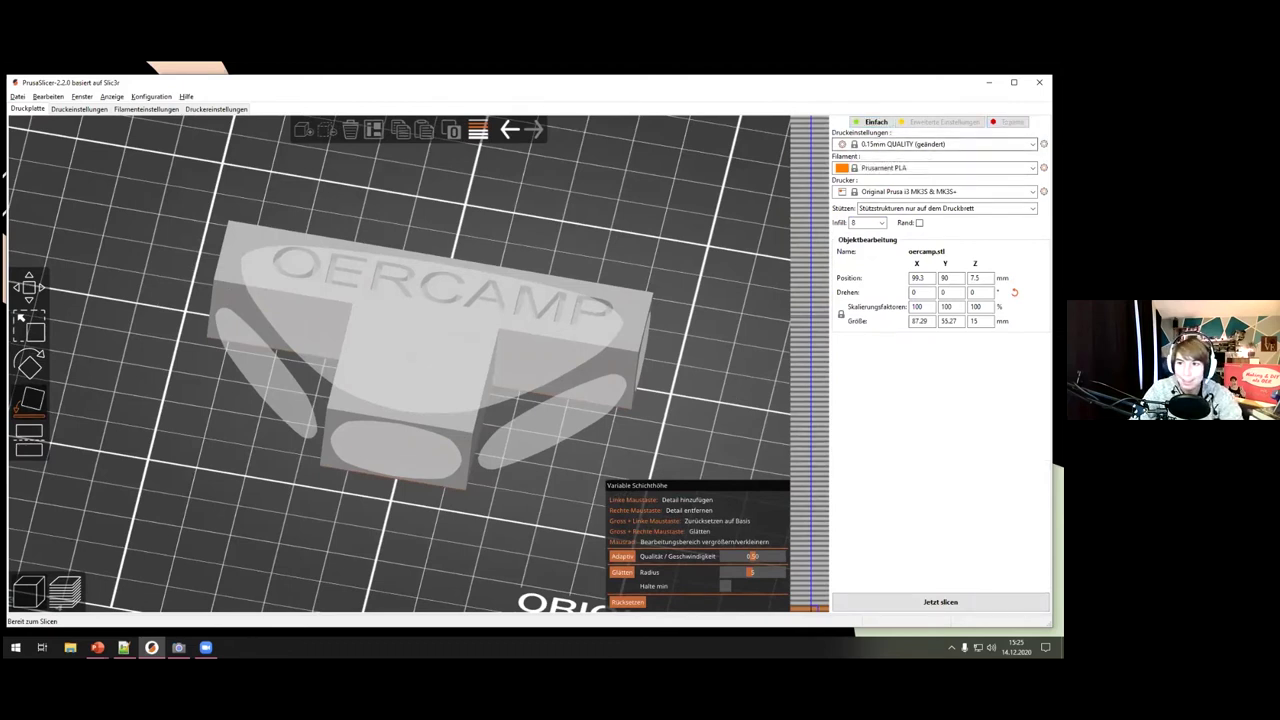
pyautogui.click(1032, 144)
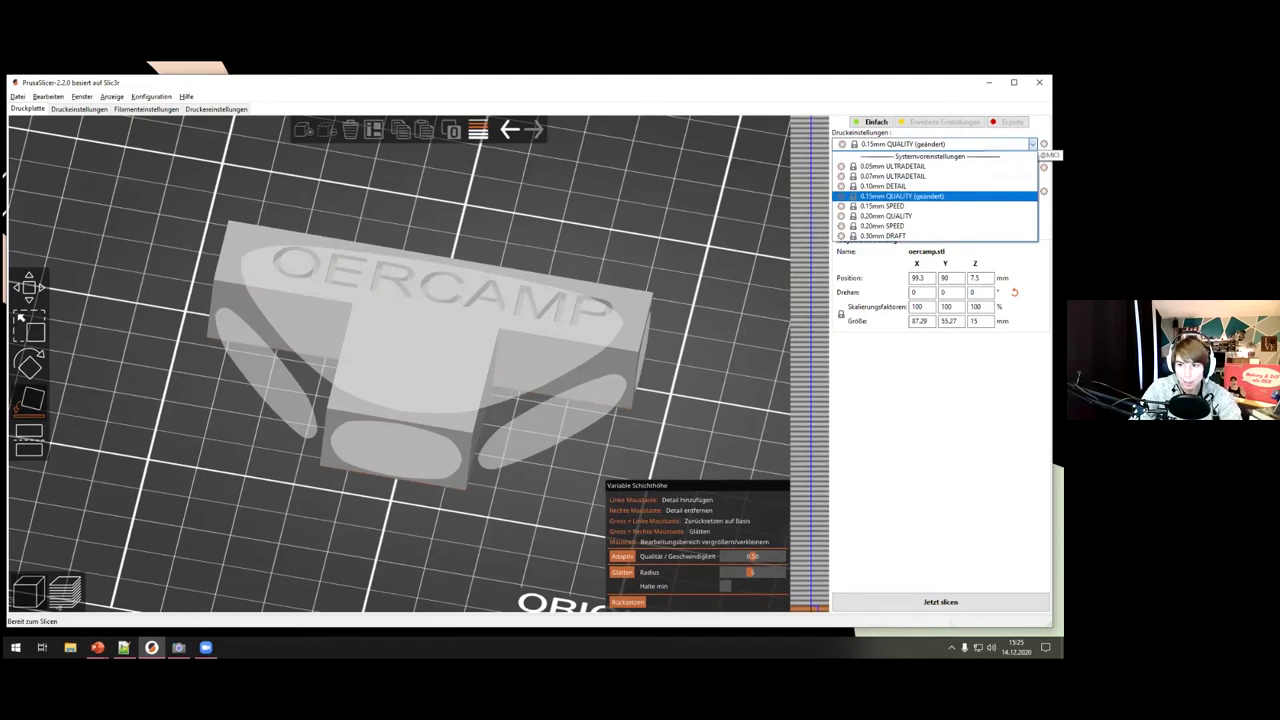
pyautogui.click(932, 196)
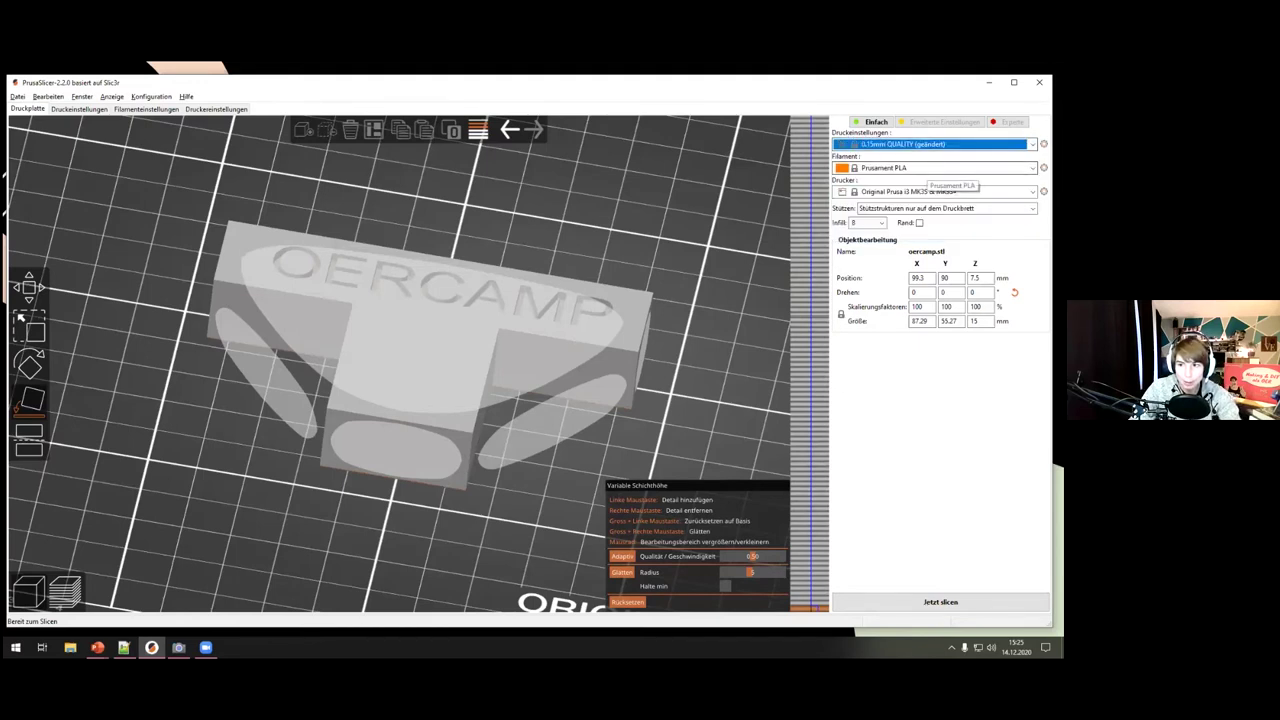
pyautogui.click(932, 192)
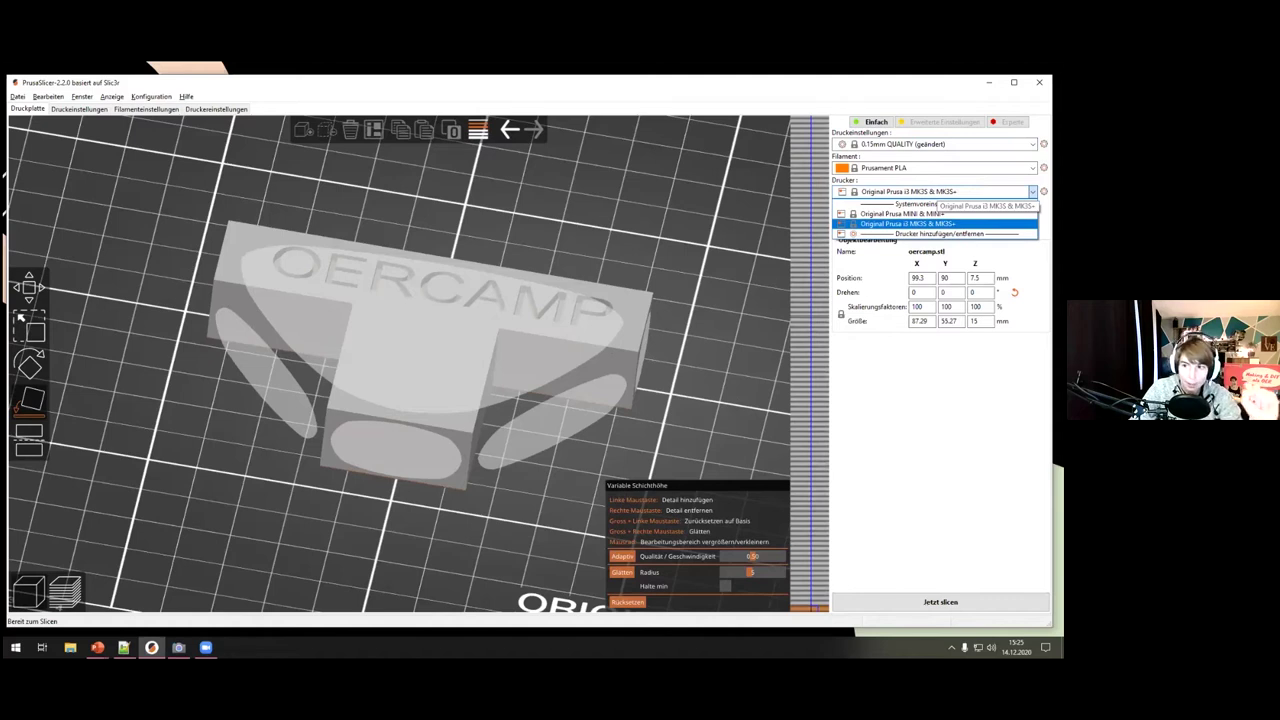
pyautogui.click(905, 223)
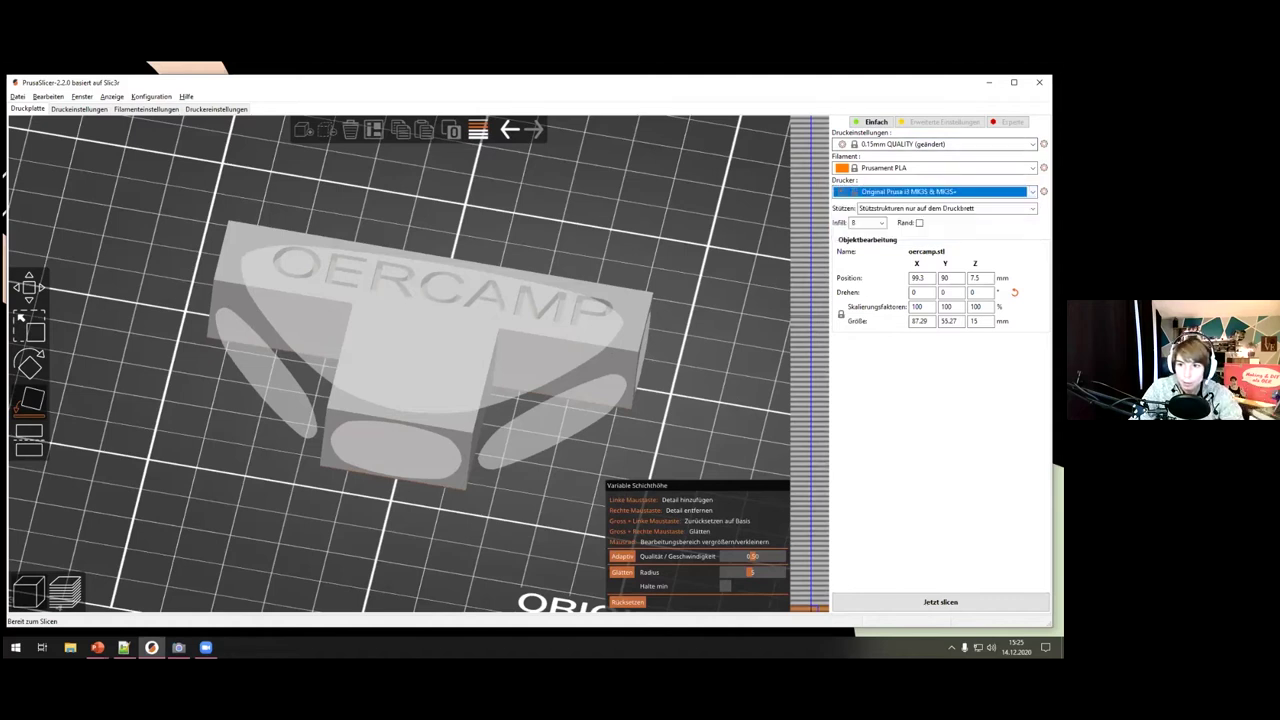
pyautogui.click(932, 168)
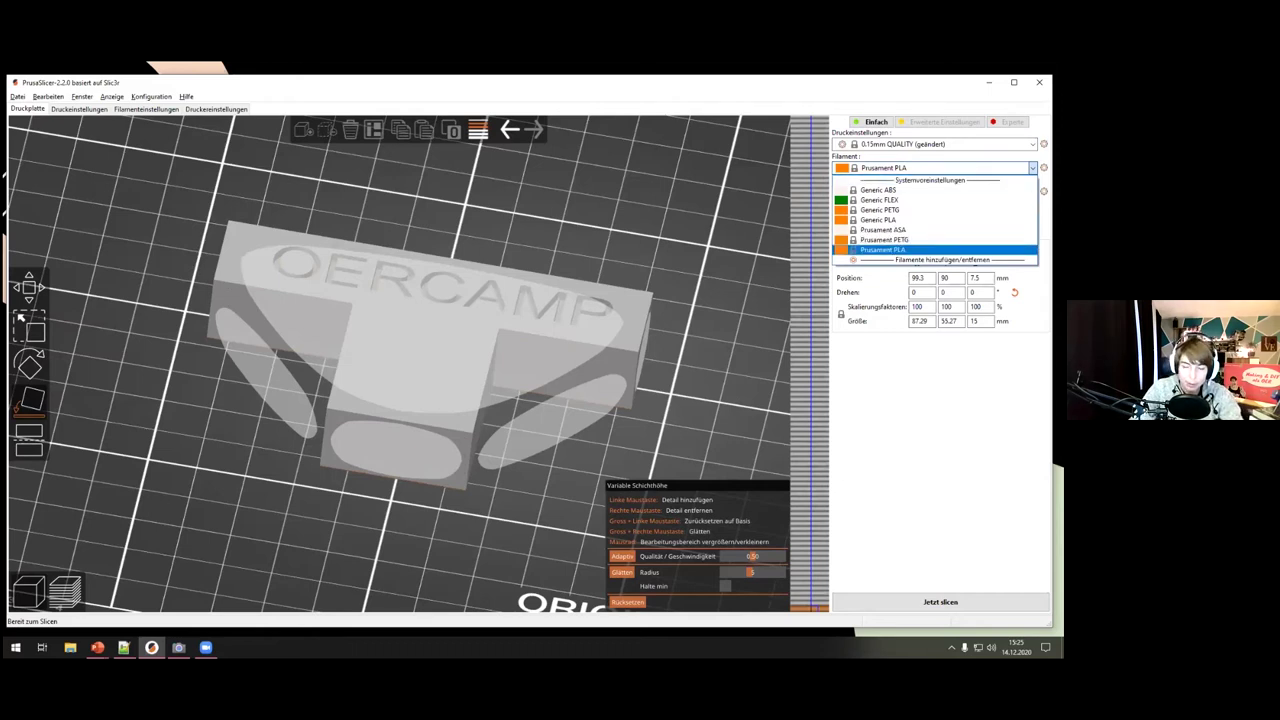
pyautogui.click(890, 249)
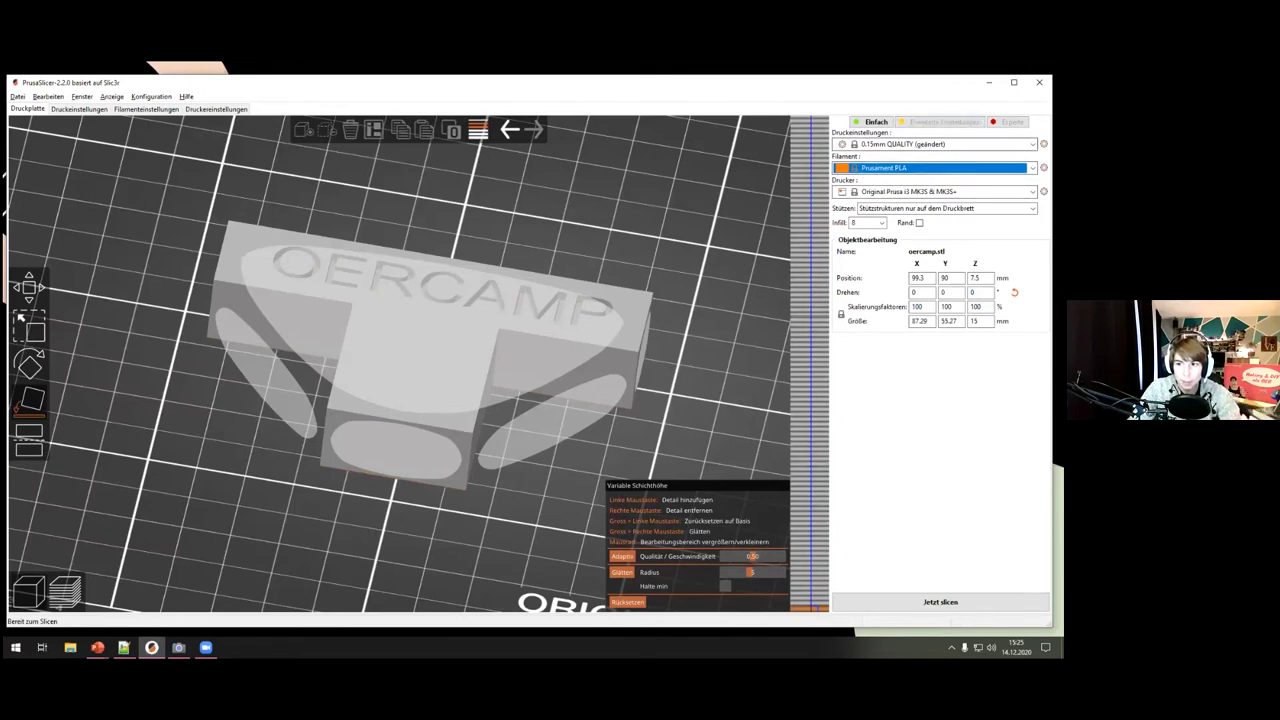
# - Select the 0.15mm SPEED print preset, discarding the modified settings, and slice the model
pyautogui.click(965, 144)
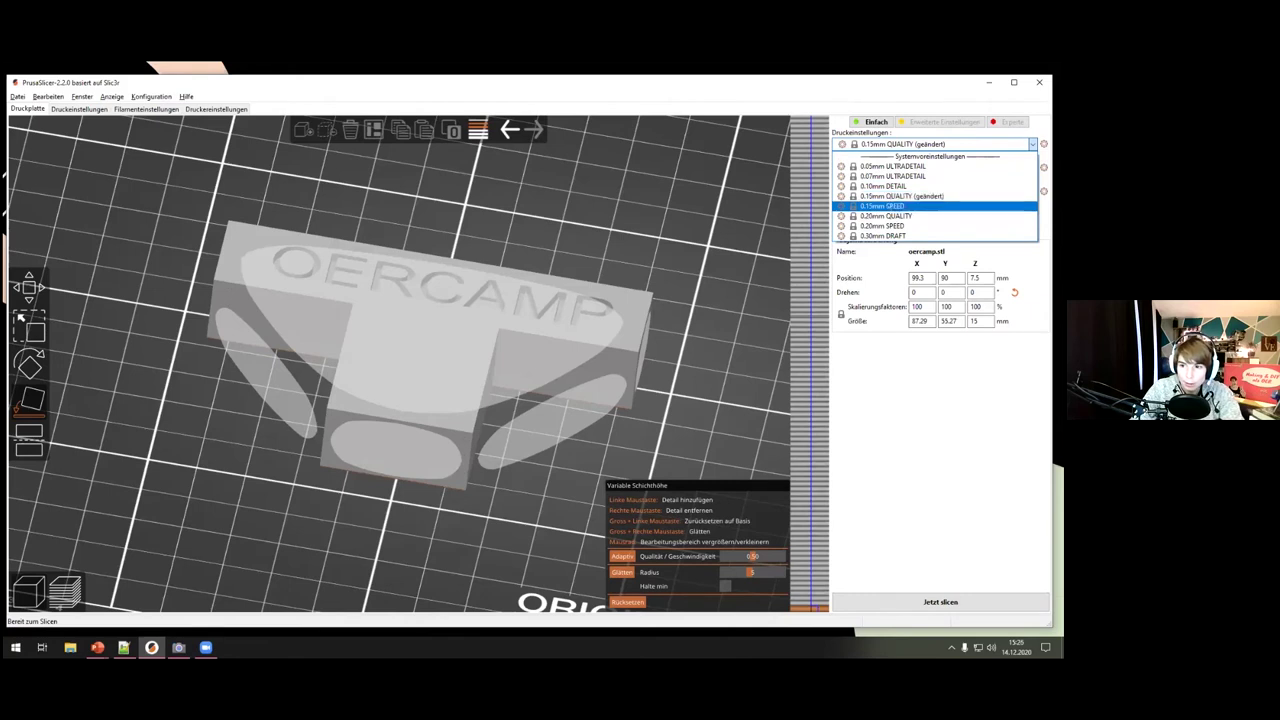
pyautogui.click(882, 205)
pyautogui.click(566, 401)
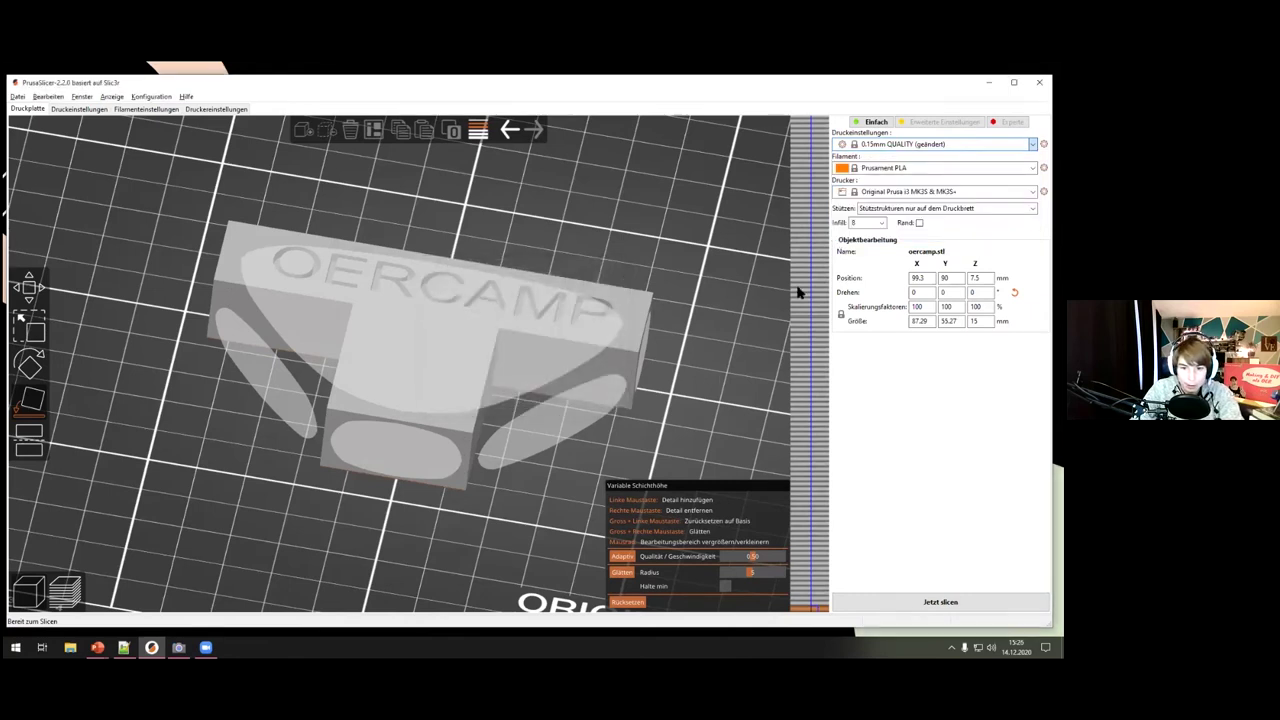
pyautogui.click(940, 602)
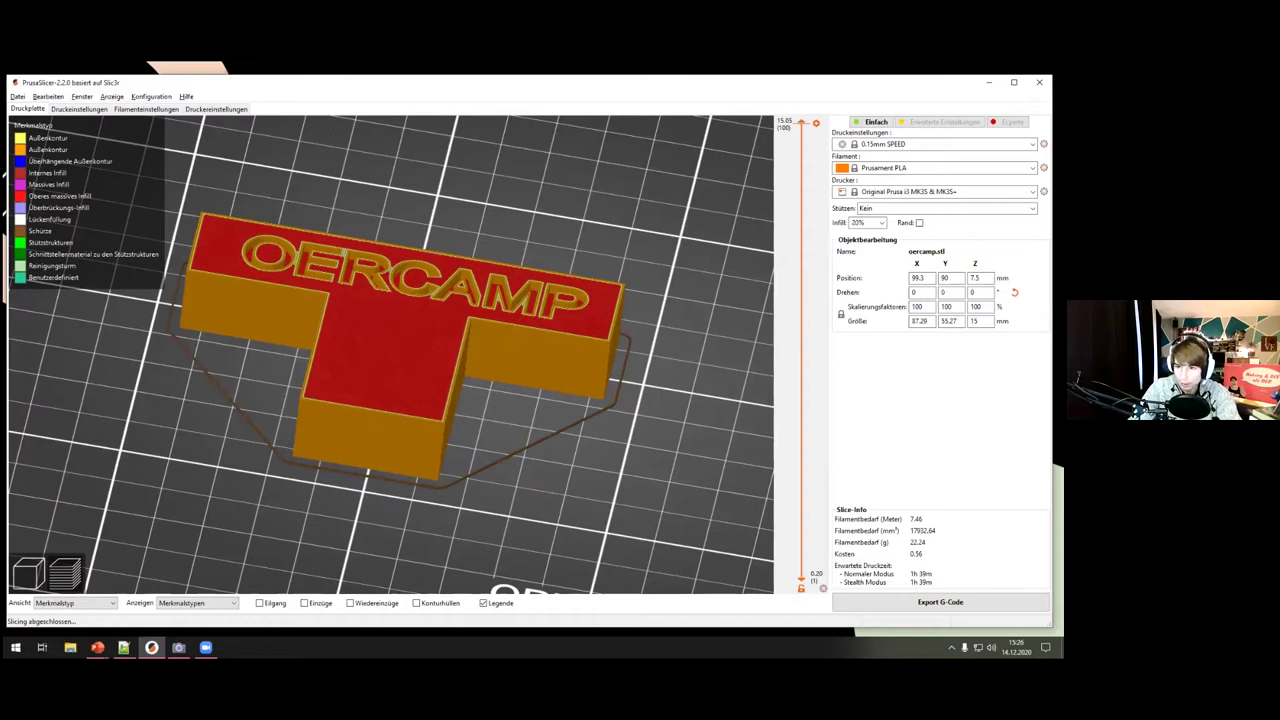
# - Change the print preset to 0.30mm DRAFT and slice the model again
pyautogui.click(945, 144)
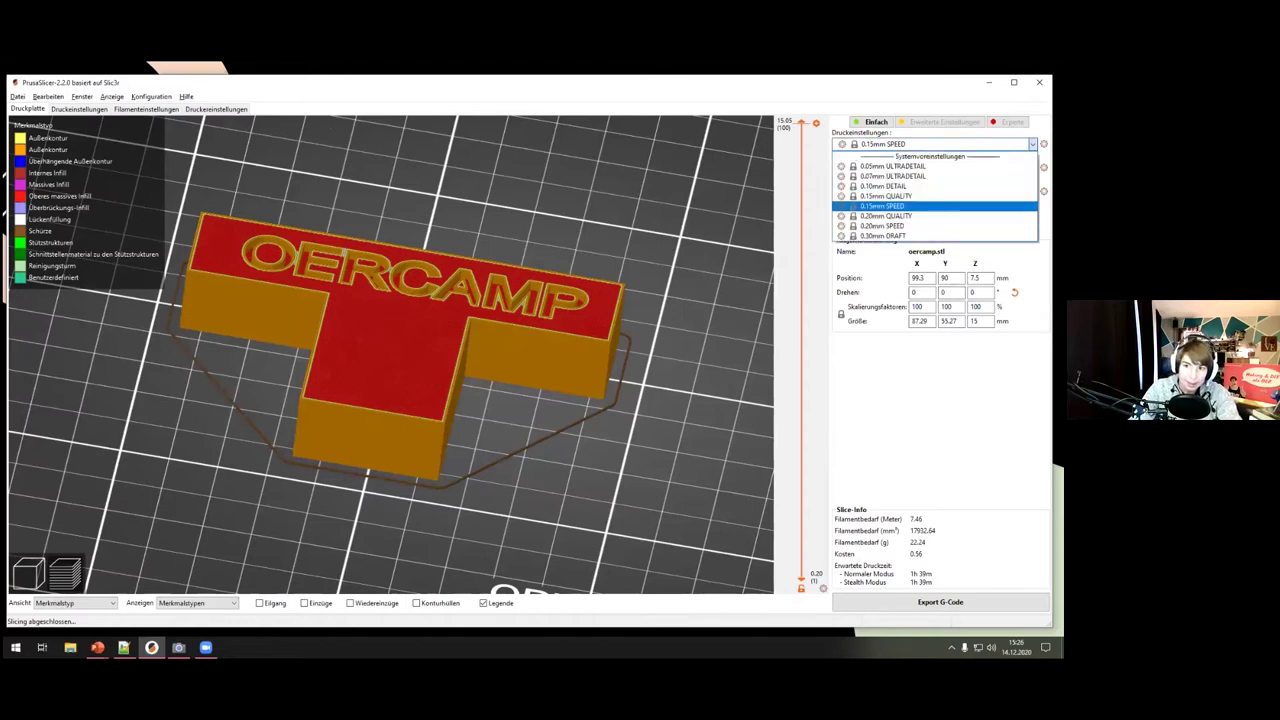
pyautogui.press('Down')
pyautogui.press('Down')
pyautogui.press('Down')
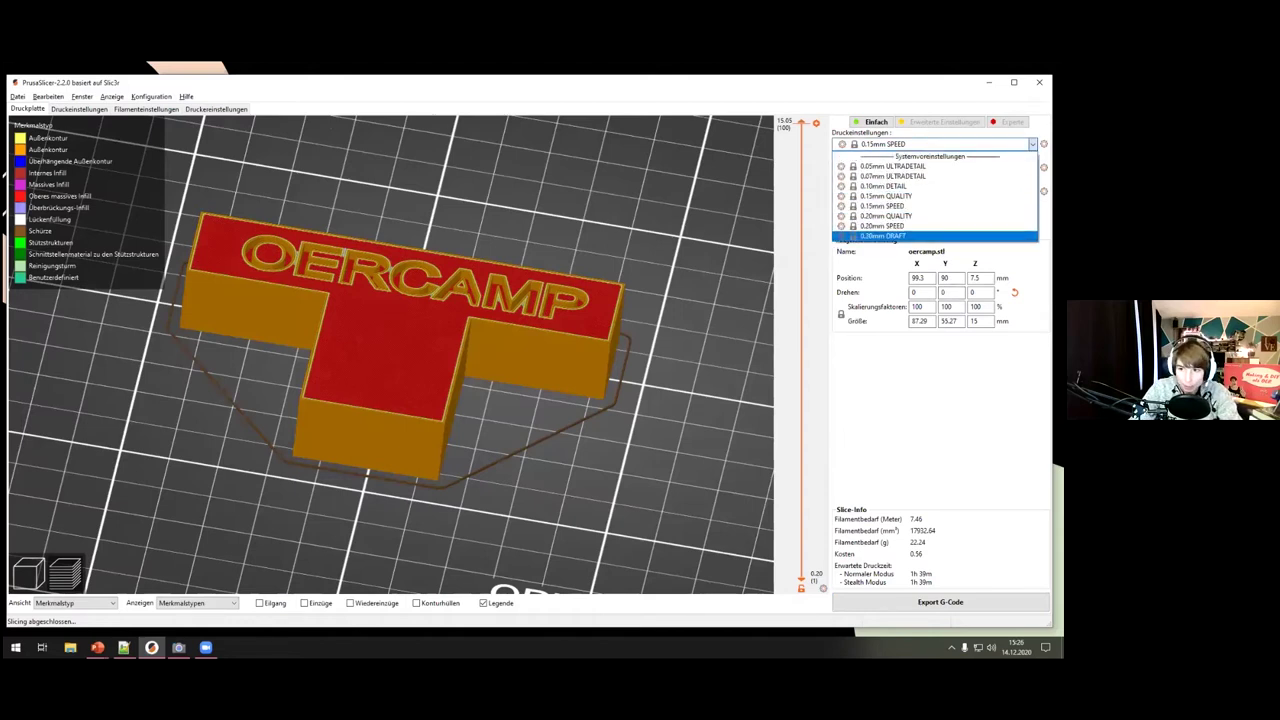
pyautogui.press('Return')
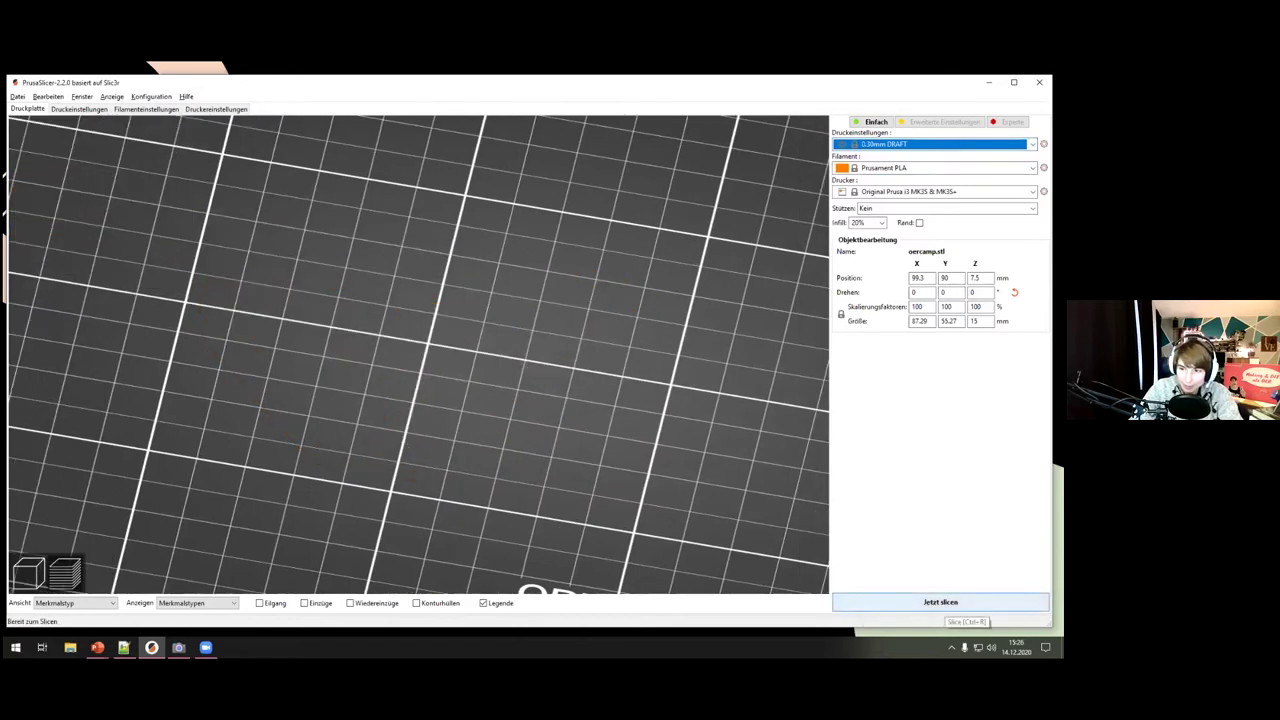
pyautogui.hotkey('ctrl', 'r')
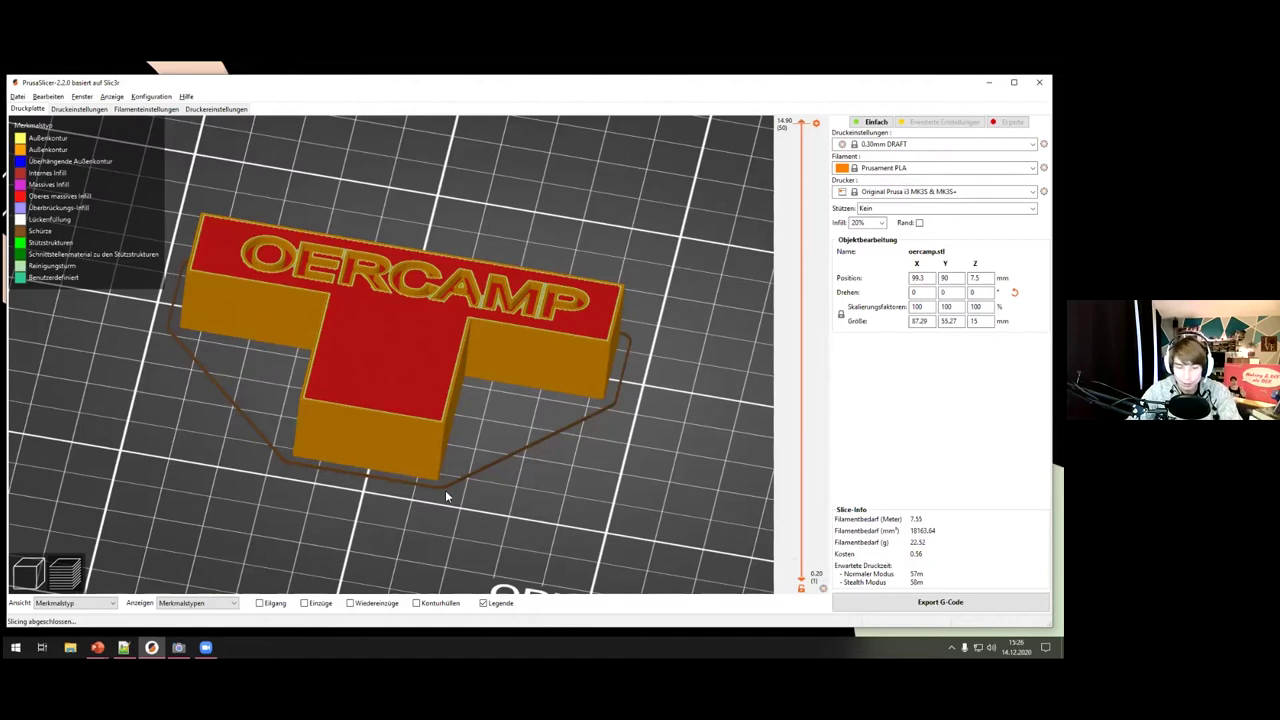
# - Enable the brim (Rand) around the model, slice it again and inspect the brim at the model's base
pyautogui.moveTo(446, 457); pyautogui.dragTo(486, 447)
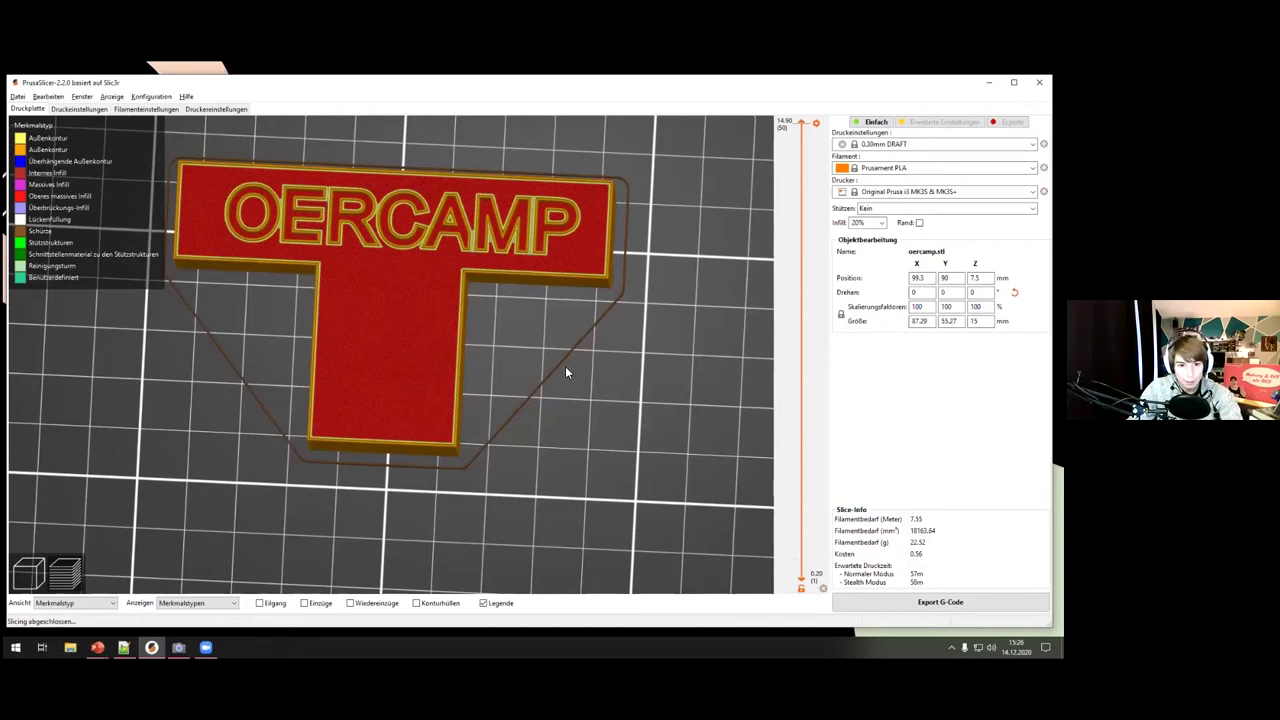
pyautogui.click(919, 222)
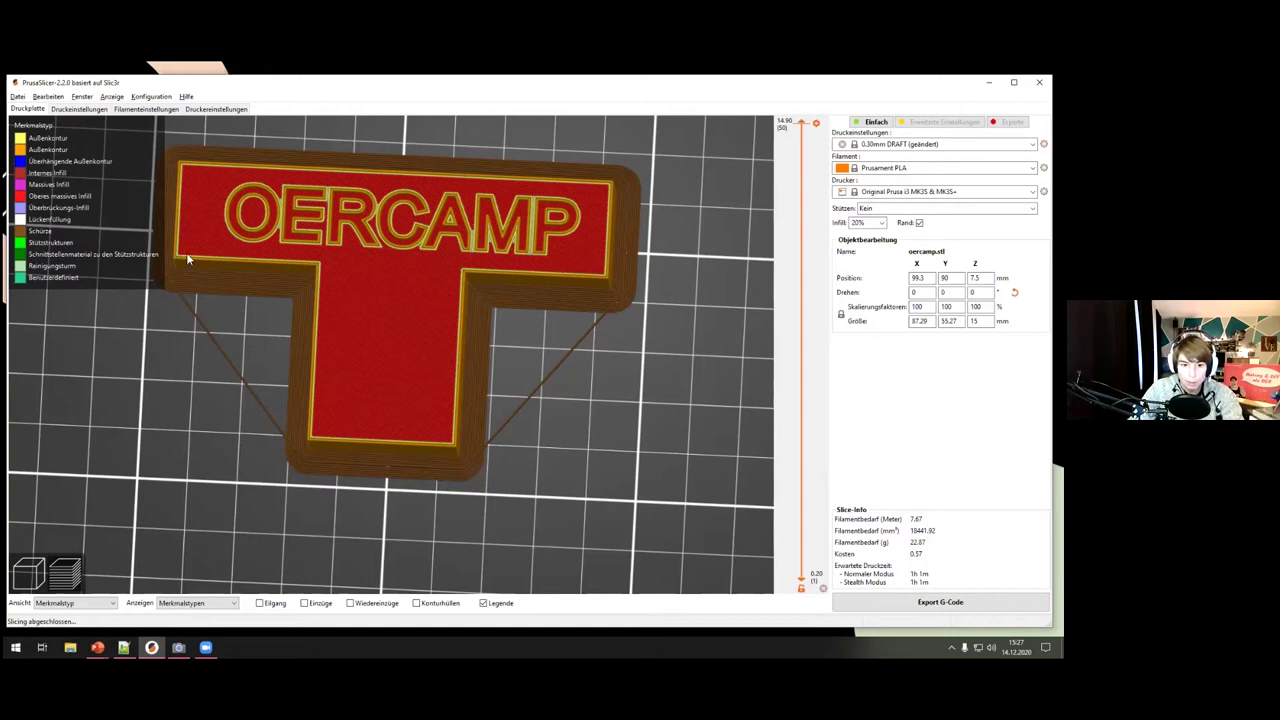
pyautogui.scroll(-3, 258, 255)
pyautogui.moveTo(258, 256); pyautogui.dragTo(531, 311)
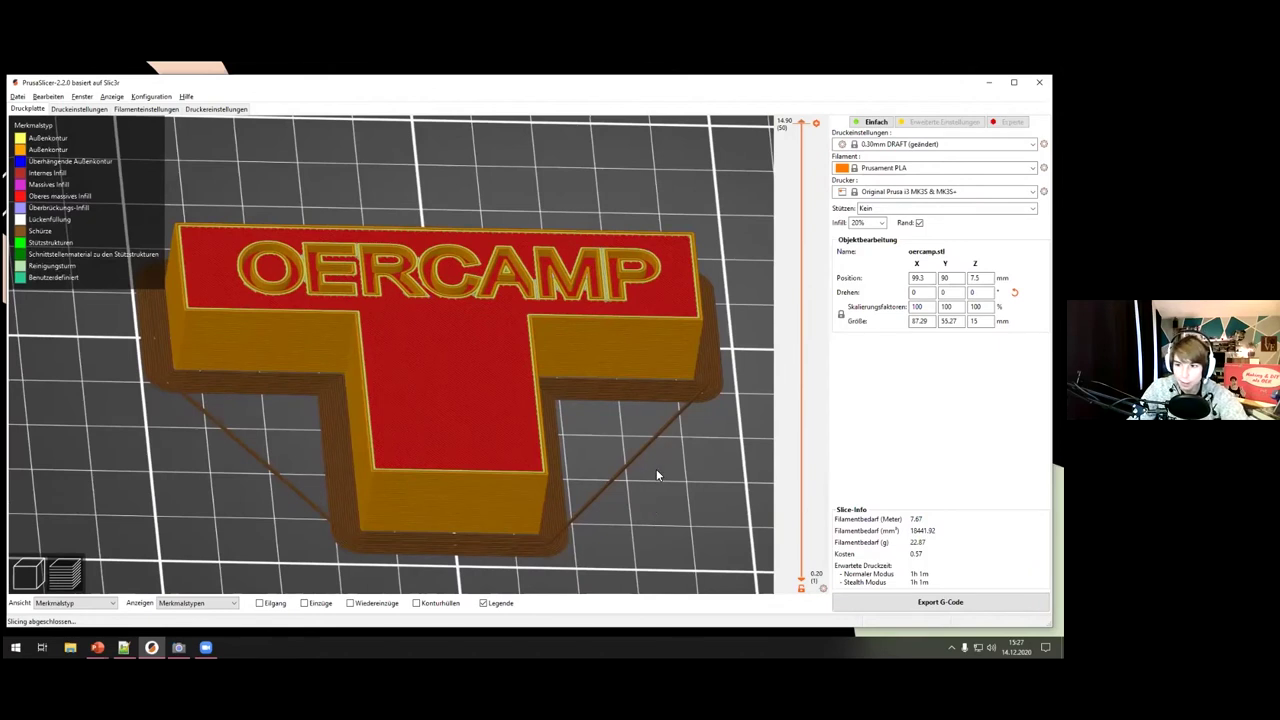
# - Examine the infill options in the print settings: Fülldichte, Füllmuster, Deckenfüllmuster and Bodenfüllmuster
pyautogui.click(80, 111)
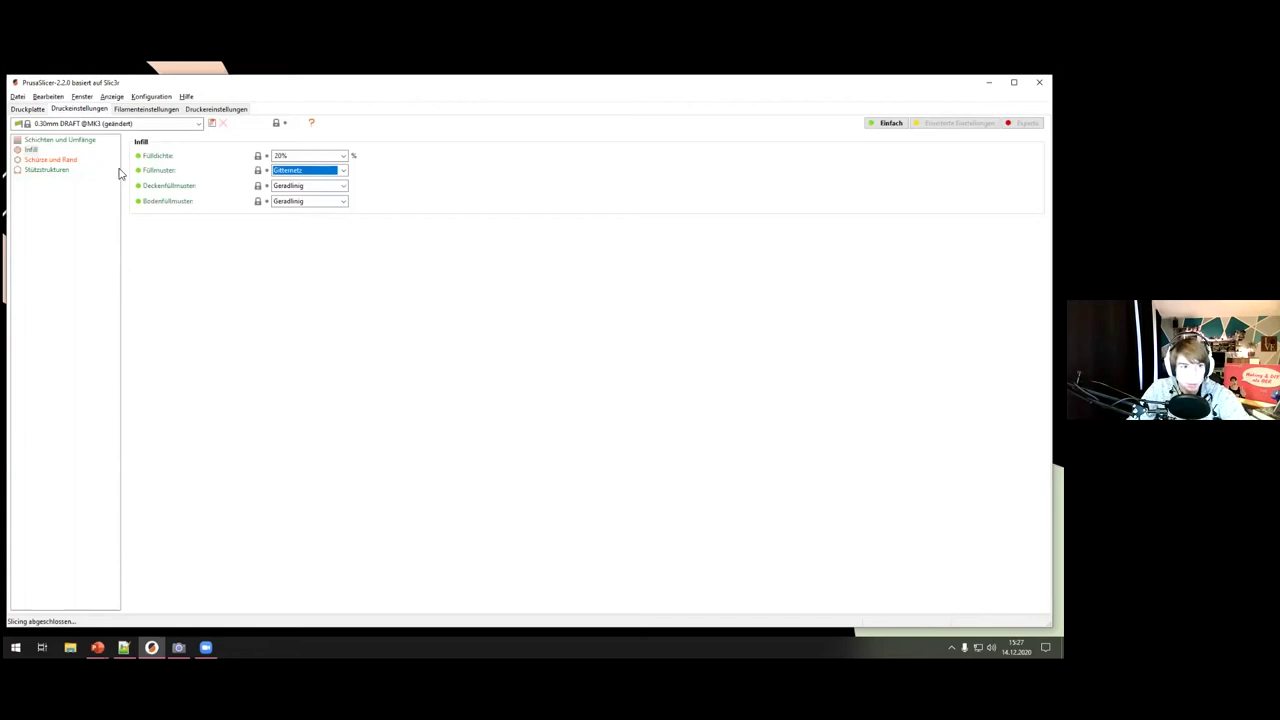
pyautogui.click(343, 156)
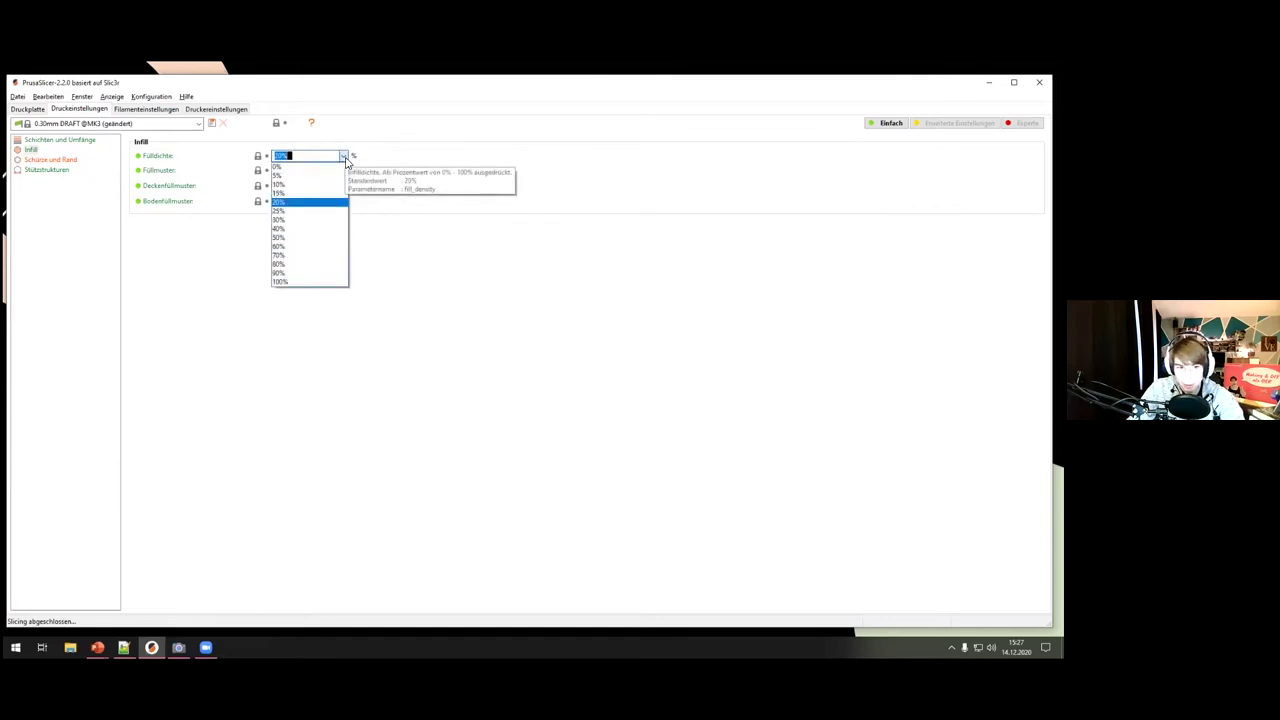
pyautogui.click(343, 156)
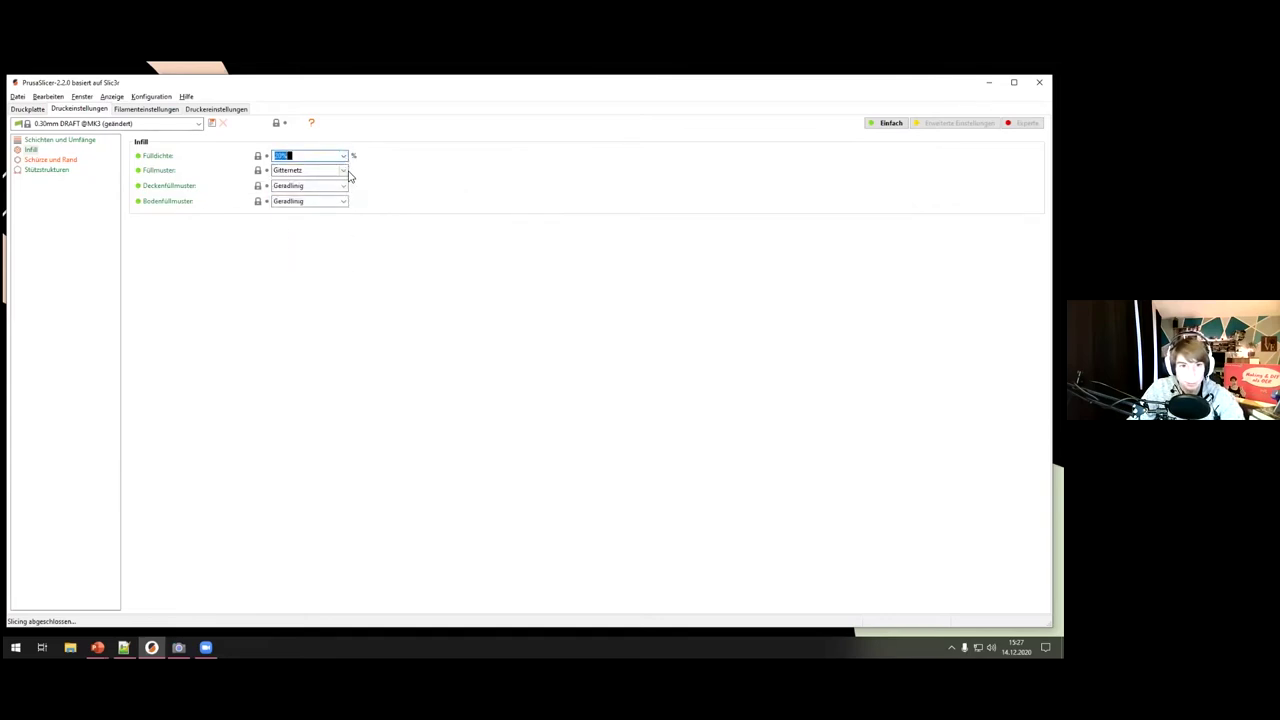
pyautogui.click(344, 172)
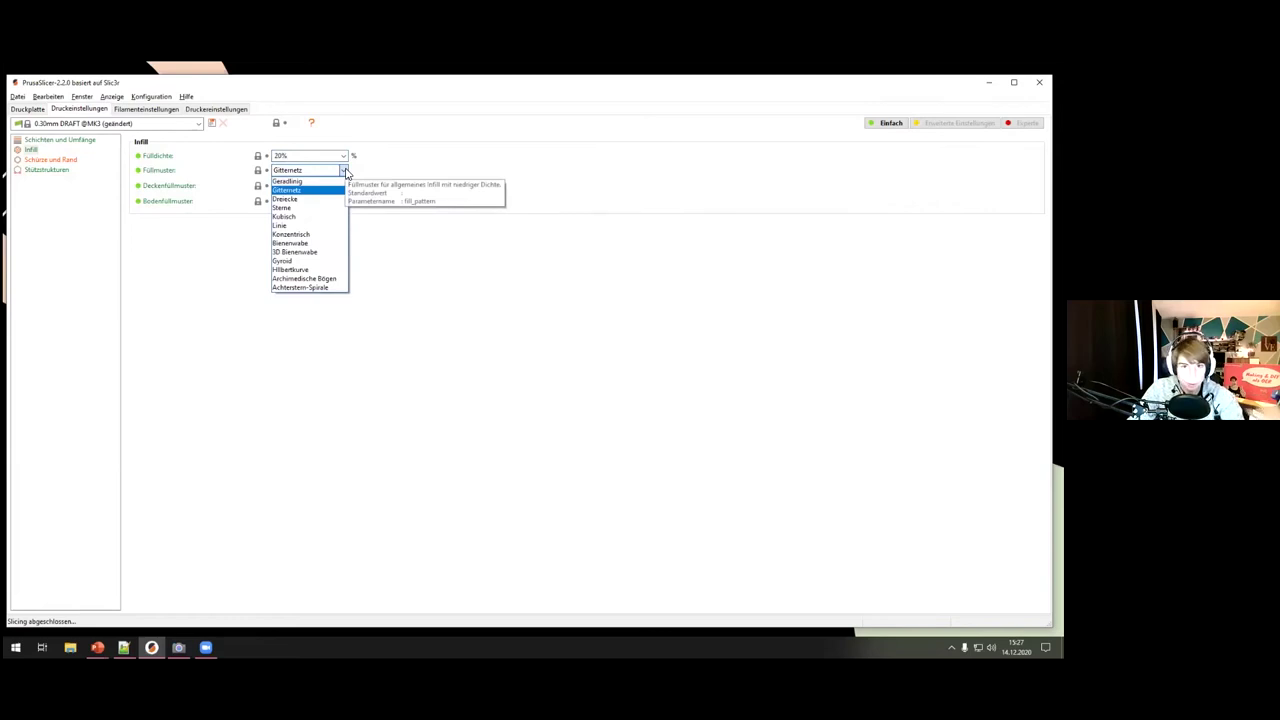
pyautogui.click(410, 216)
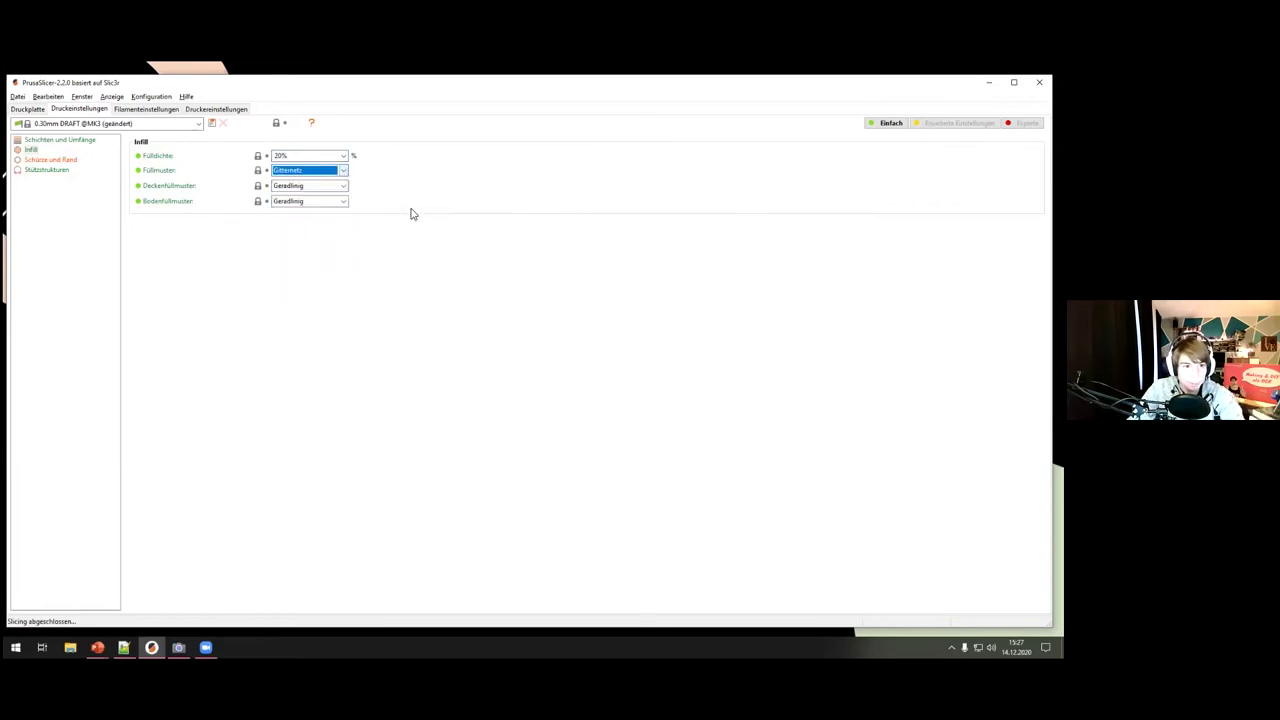
pyautogui.click(337, 189)
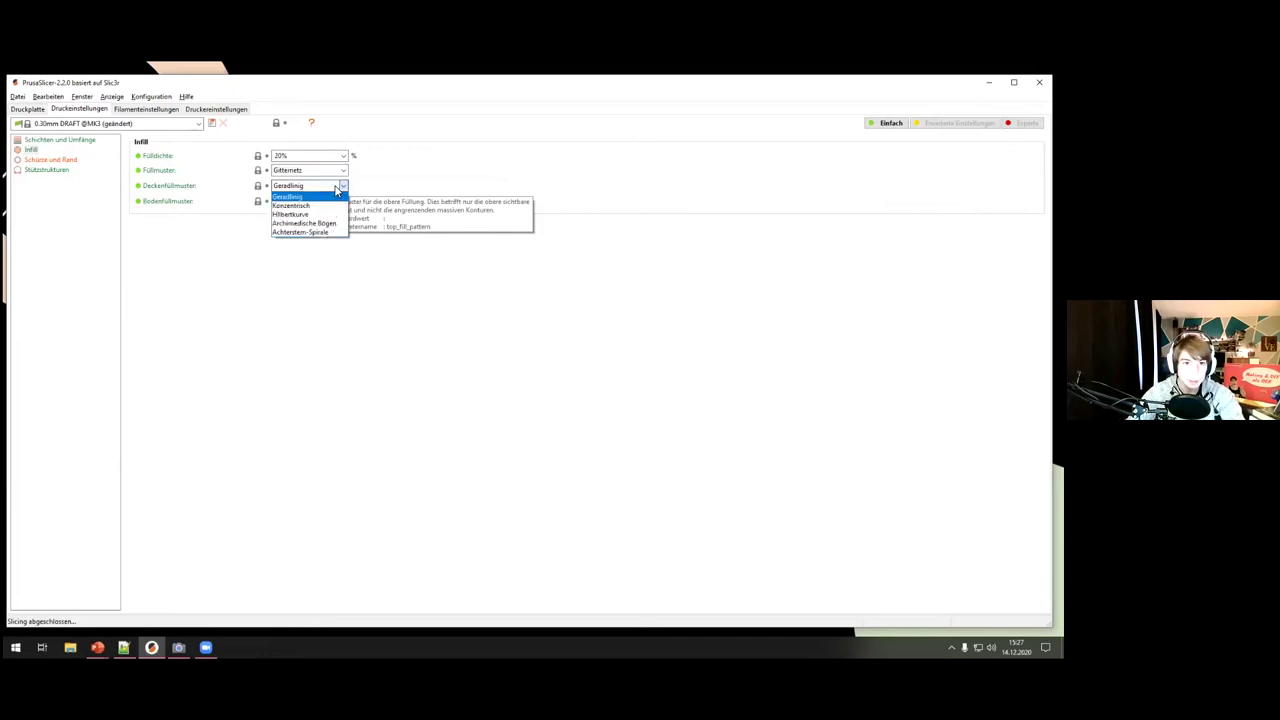
pyautogui.click(196, 240)
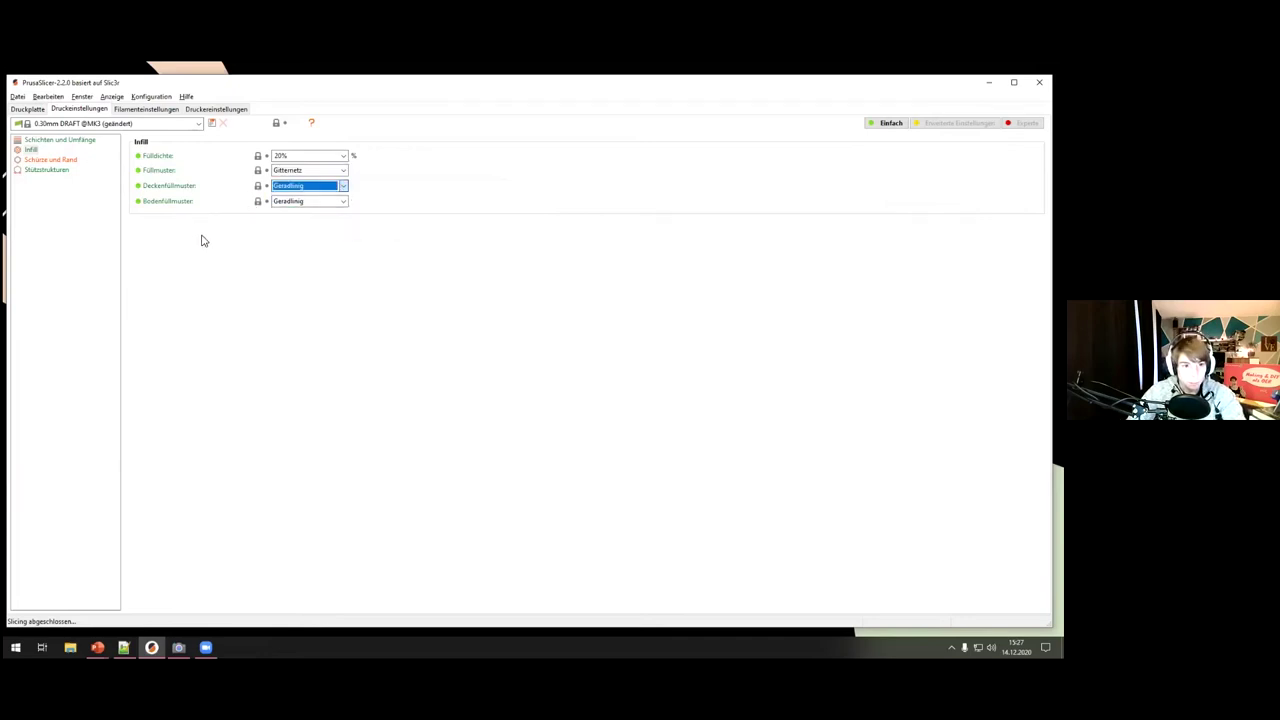
pyautogui.click(310, 203)
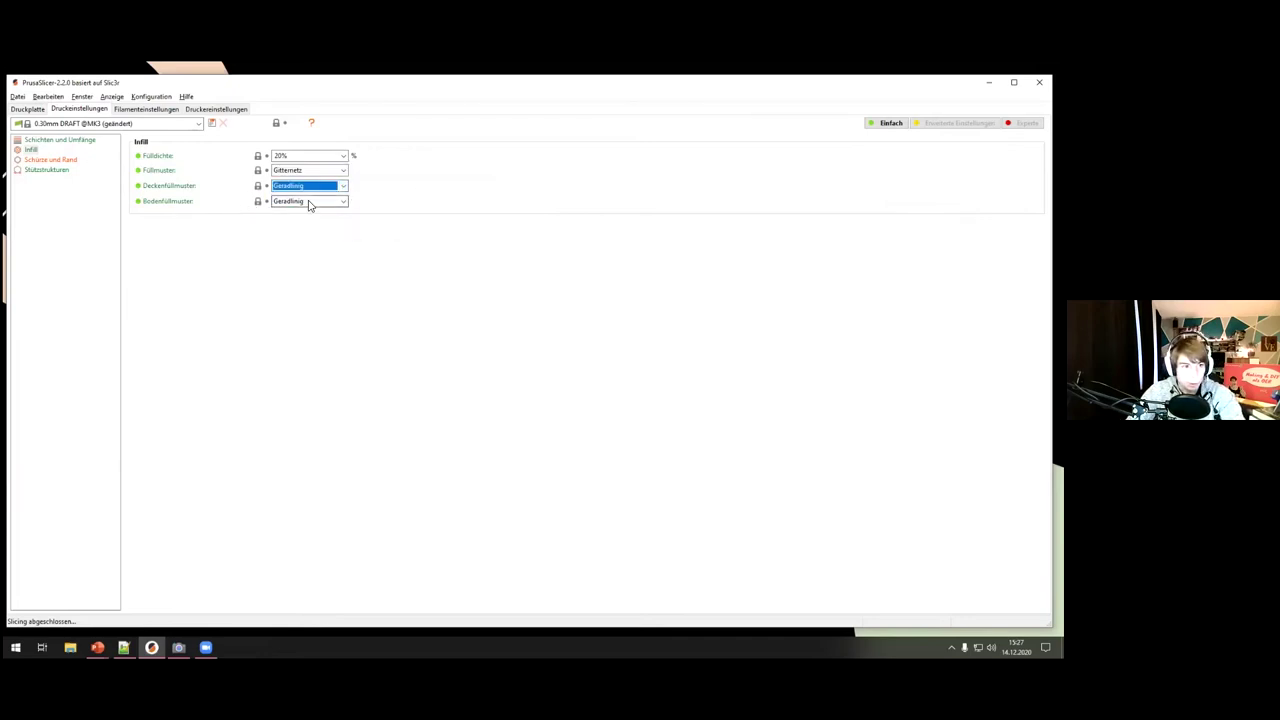
# - Enable support generation with the suggested Erkennen von Umfangbrücken setting and restrict supports to the print bed only
pyautogui.click(64, 175)
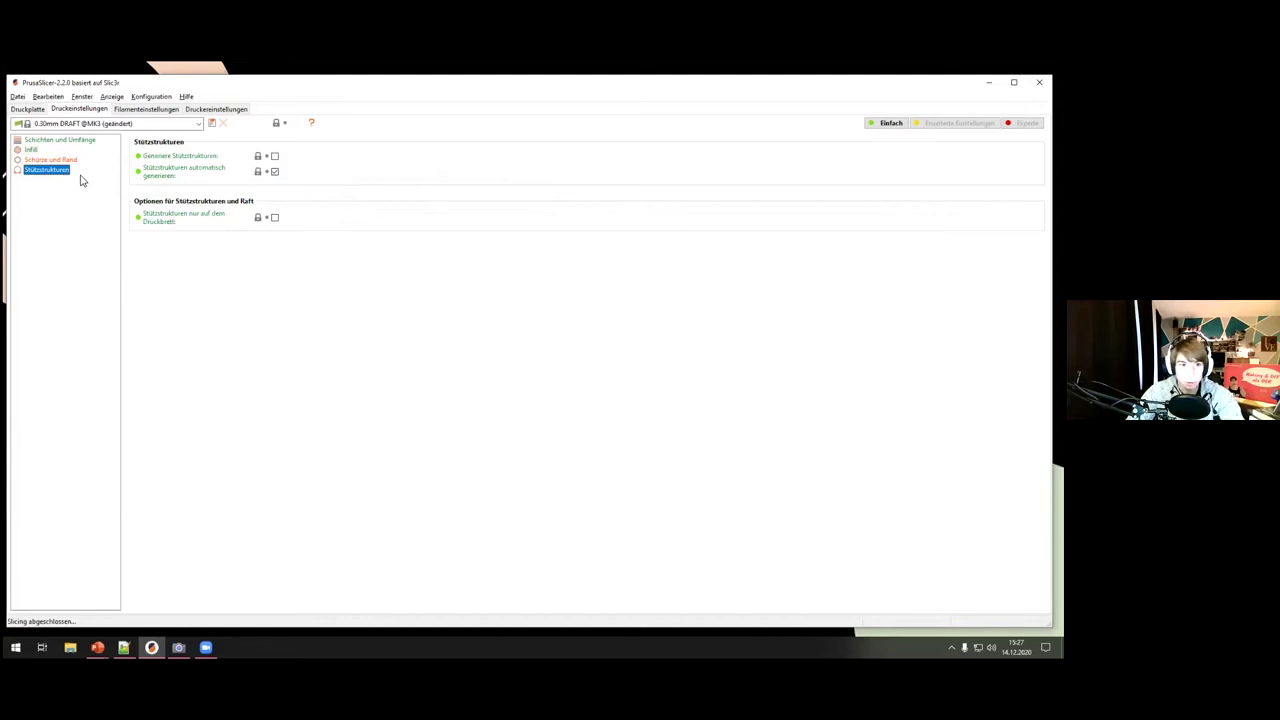
pyautogui.click(275, 156)
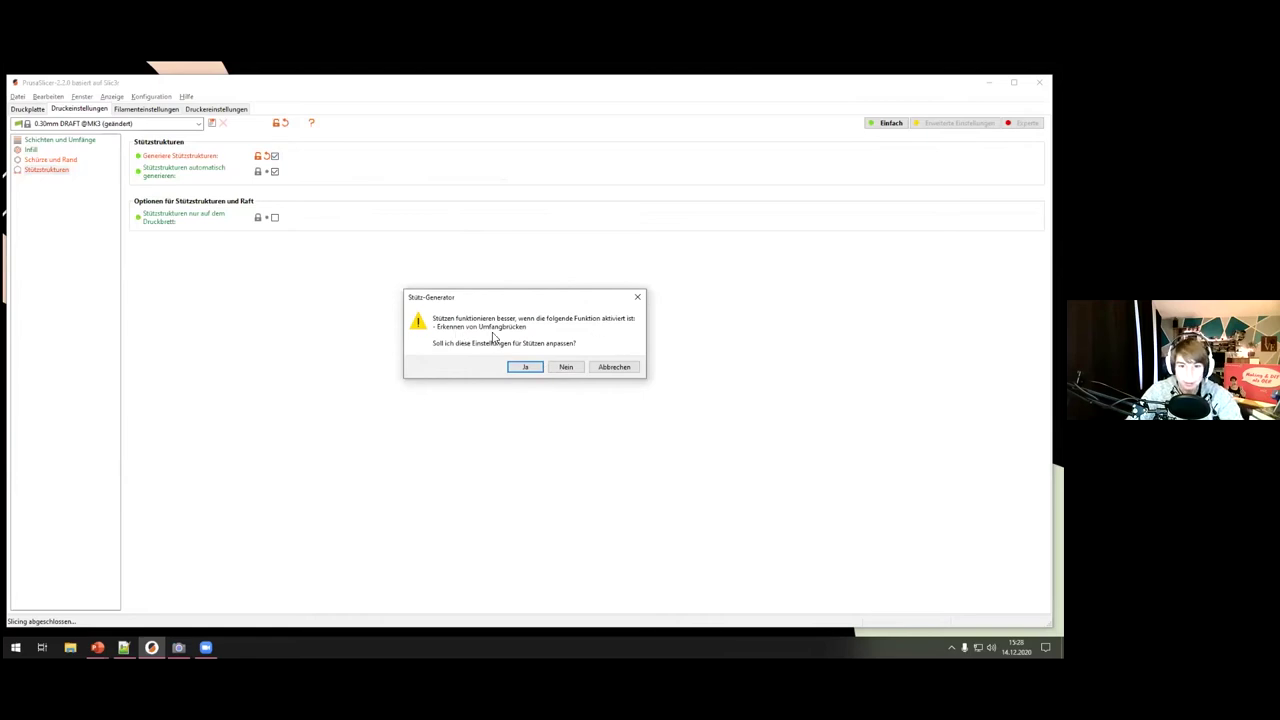
pyautogui.click(531, 368)
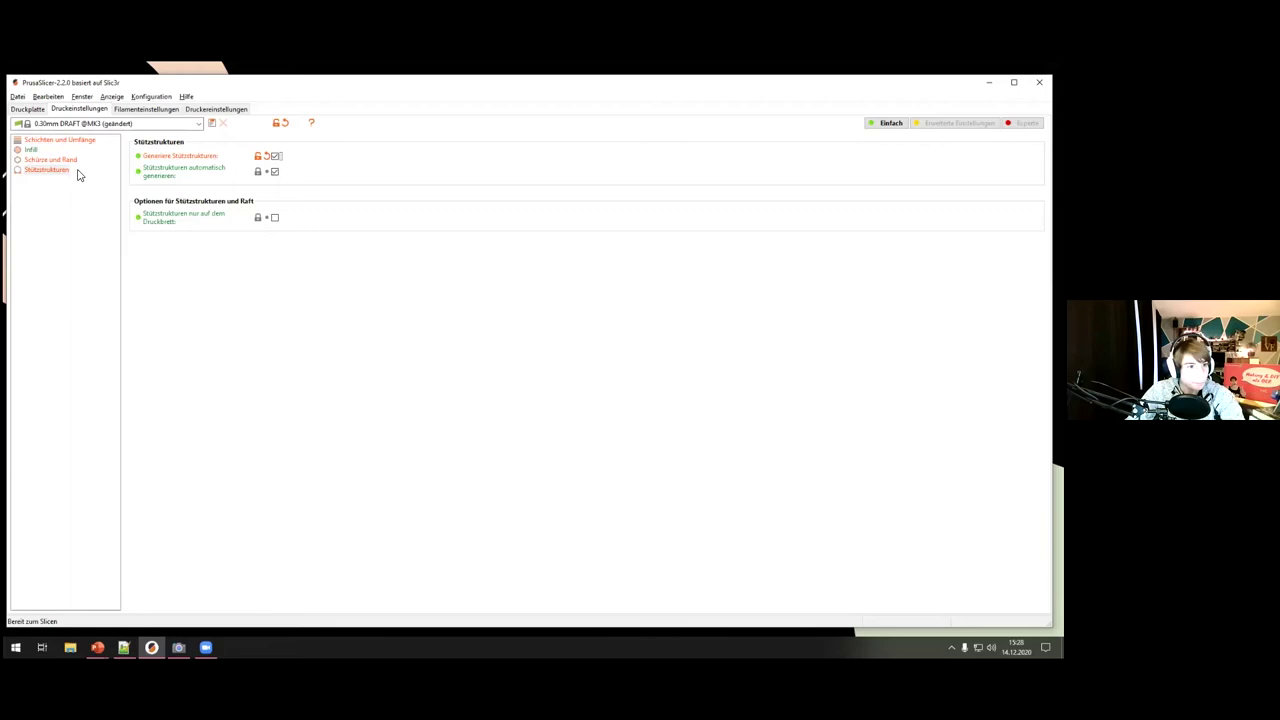
pyautogui.click(275, 217)
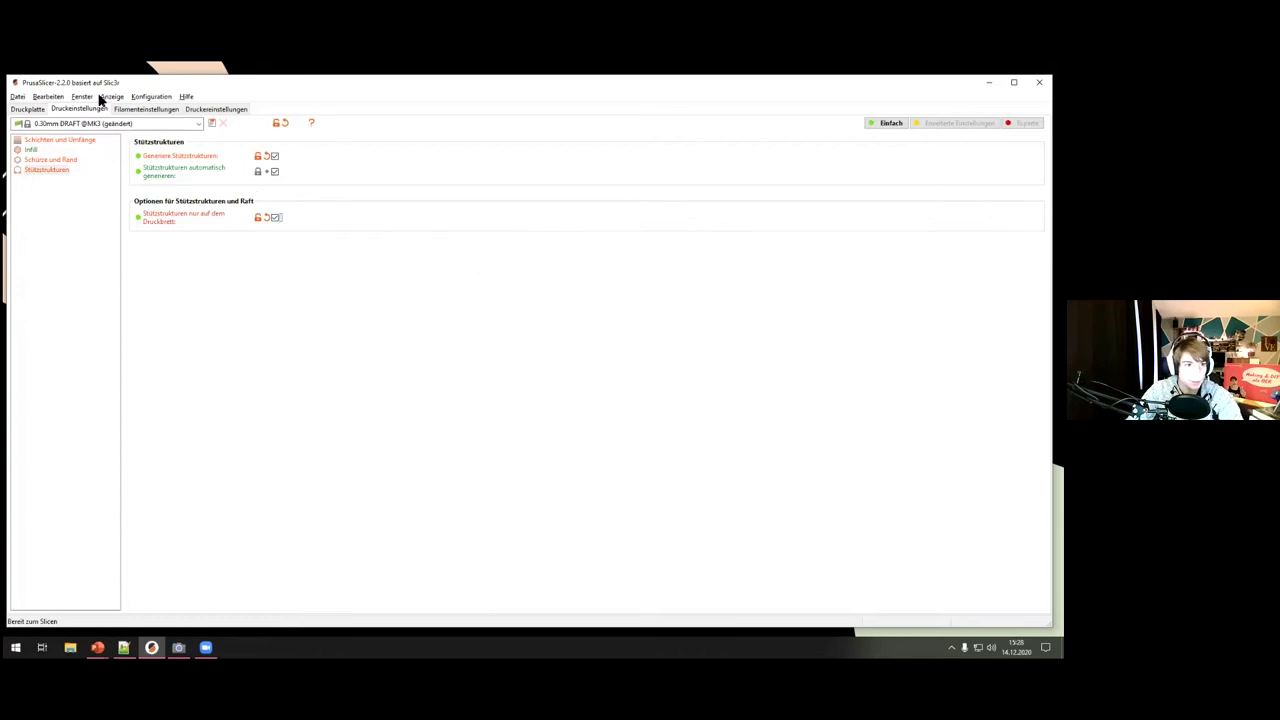
# - Return from the print settings to the 3D editor view of the model on the print bed
pyautogui.click(27, 109)
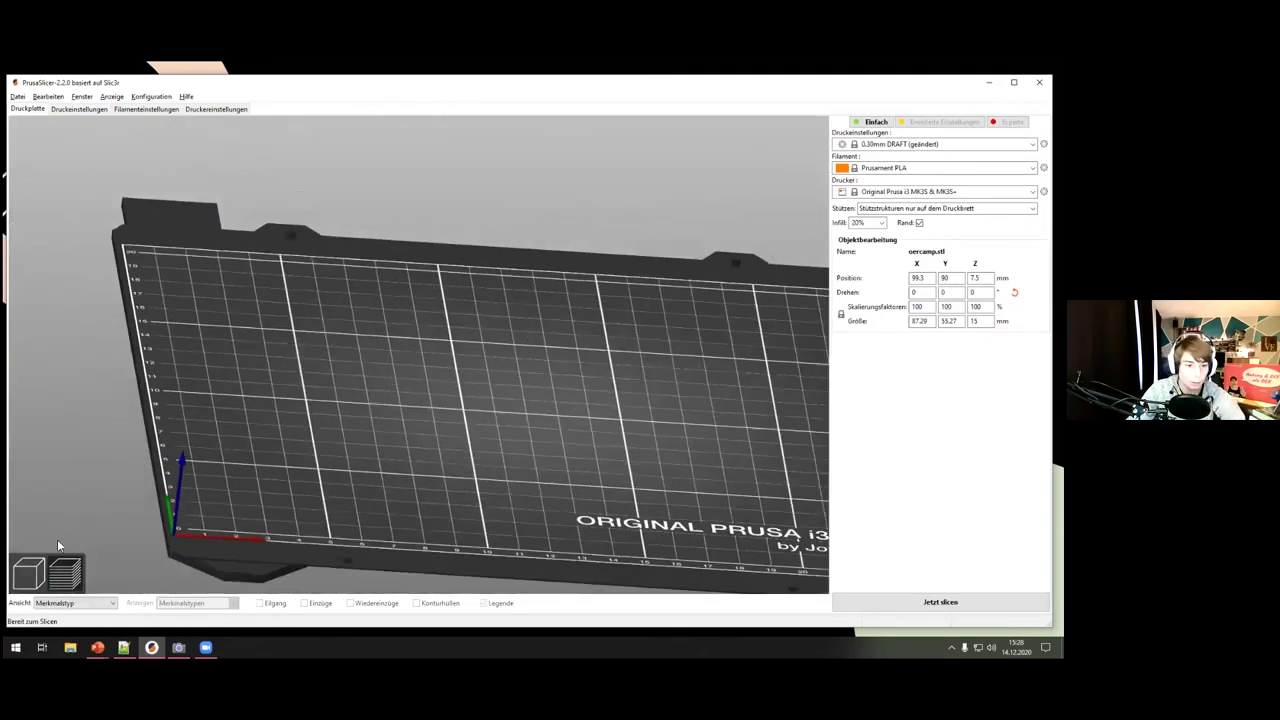
pyautogui.click(28, 572)
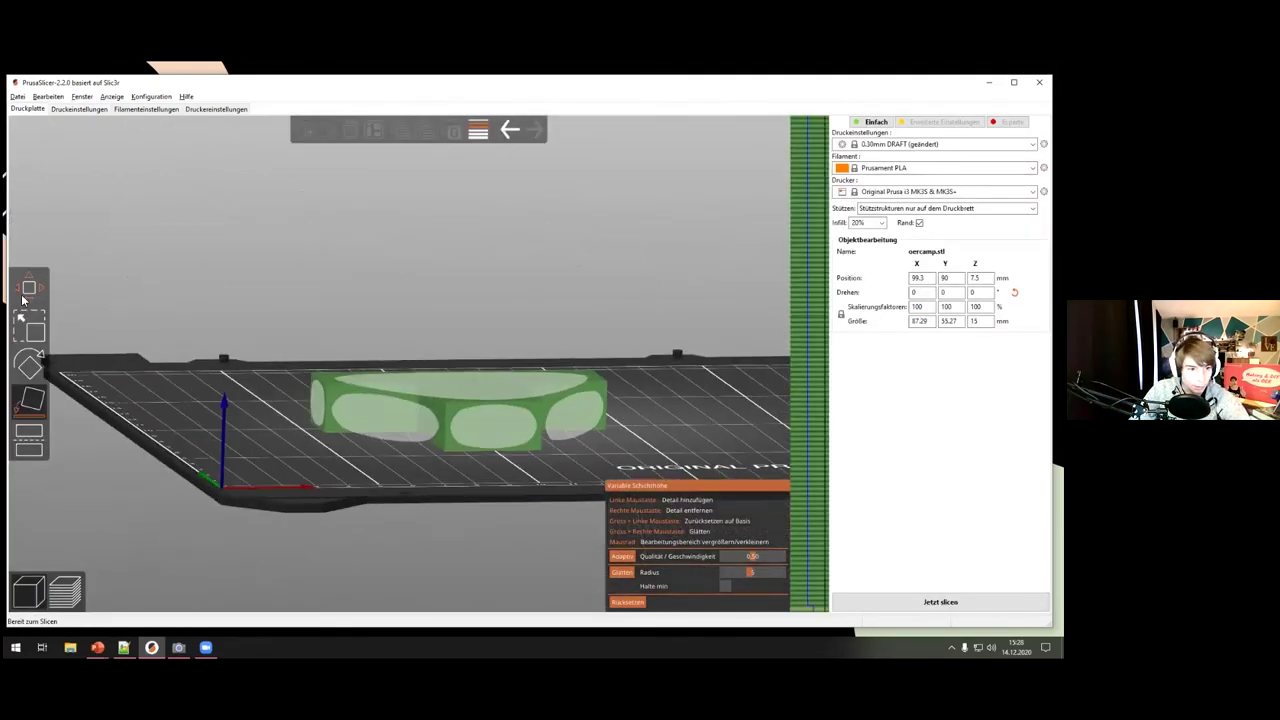
# - Tilt the model slightly about its Y axis with the Rotate tool and slice it
pyautogui.click(25, 317)
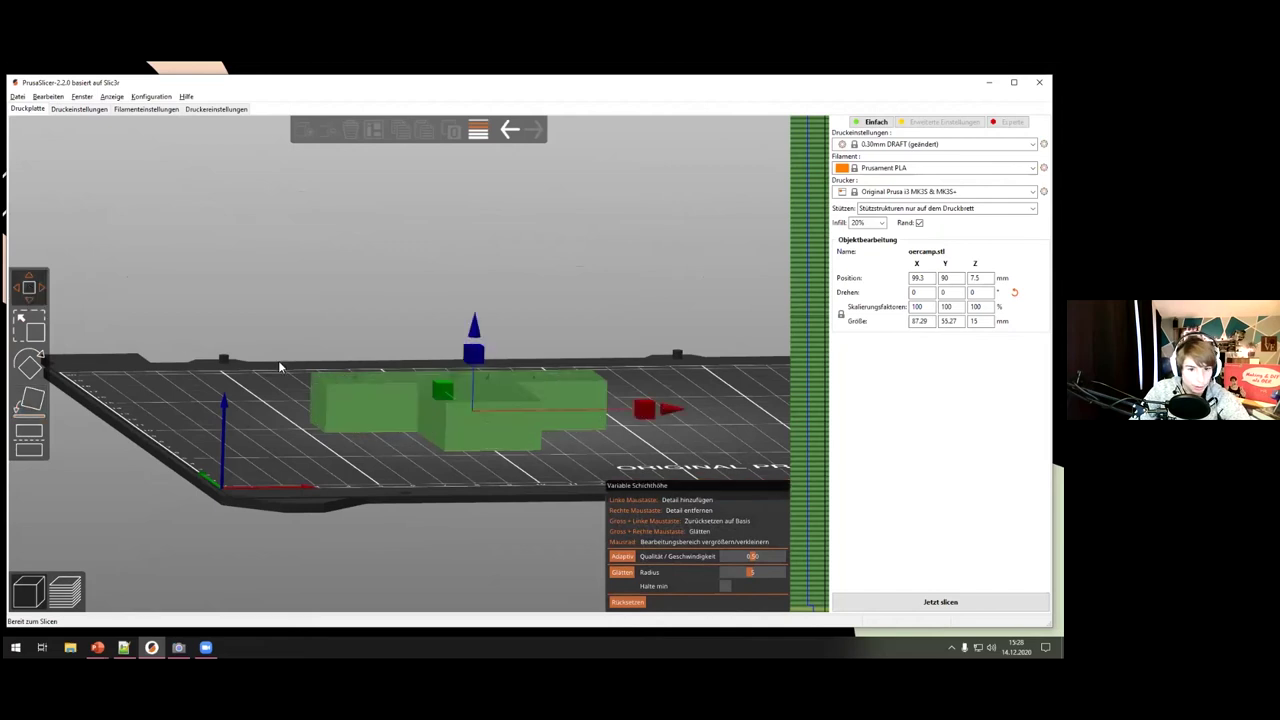
pyautogui.click(29, 368)
pyautogui.click(481, 196)
pyautogui.hotkey('ctrl', 'r')
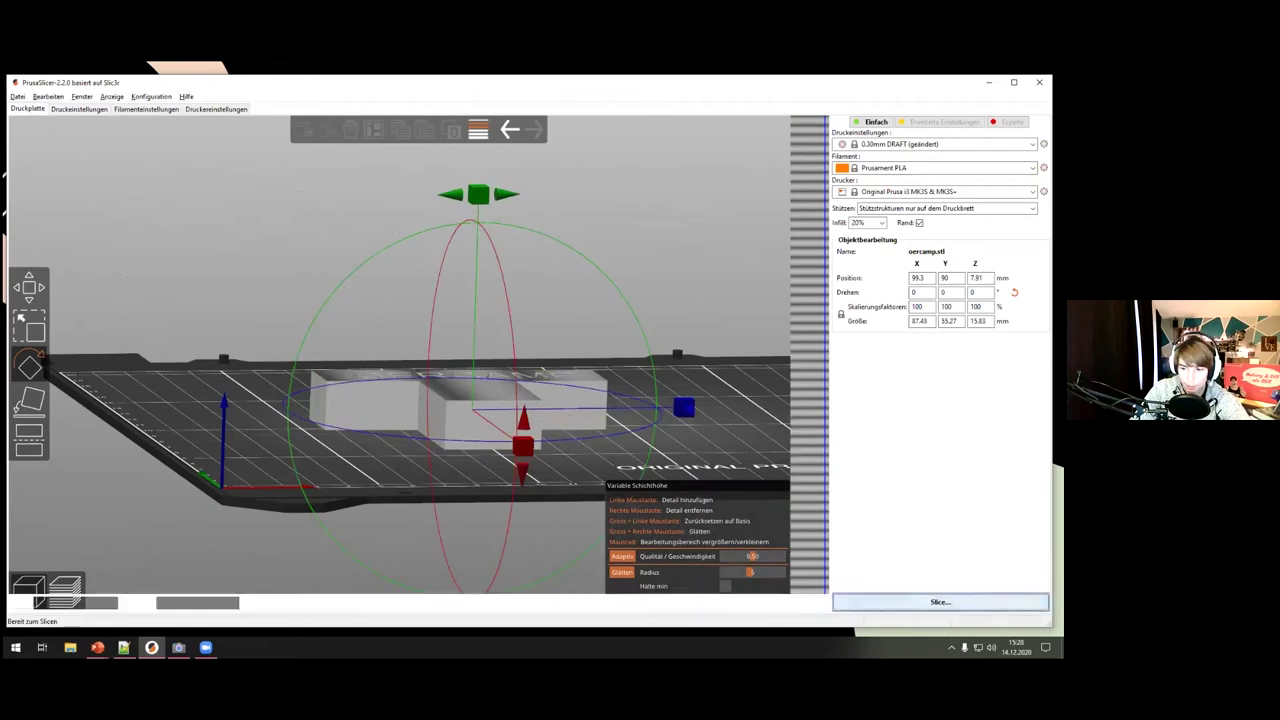
# - Examine the support structures under the tilted model in the lowest preview layers up to 0.61 mm, and raise the displayed layer to 7.40 mm
pyautogui.moveTo(434, 449); pyautogui.dragTo(800, 463)
pyautogui.scroll(-20, 800, 463)
pyautogui.scroll(-20, 800, 463)
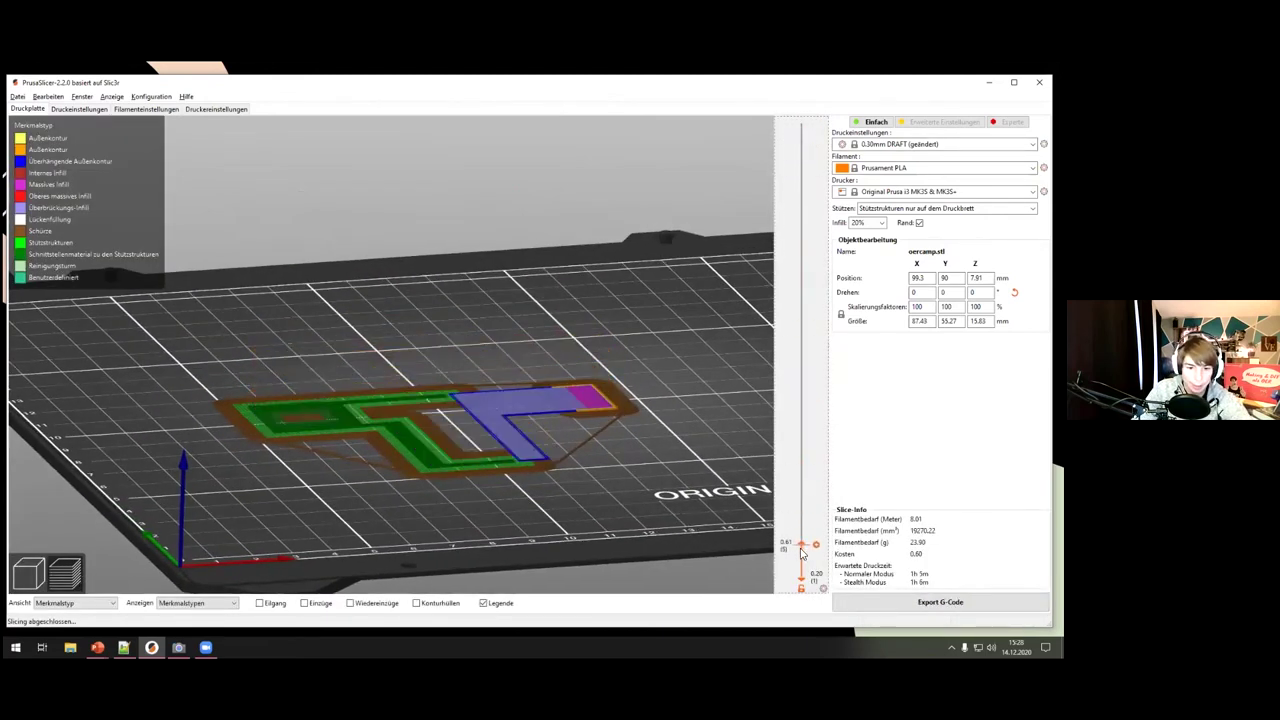
pyautogui.scroll(5, 346, 450)
pyautogui.scroll(5, 346, 450)
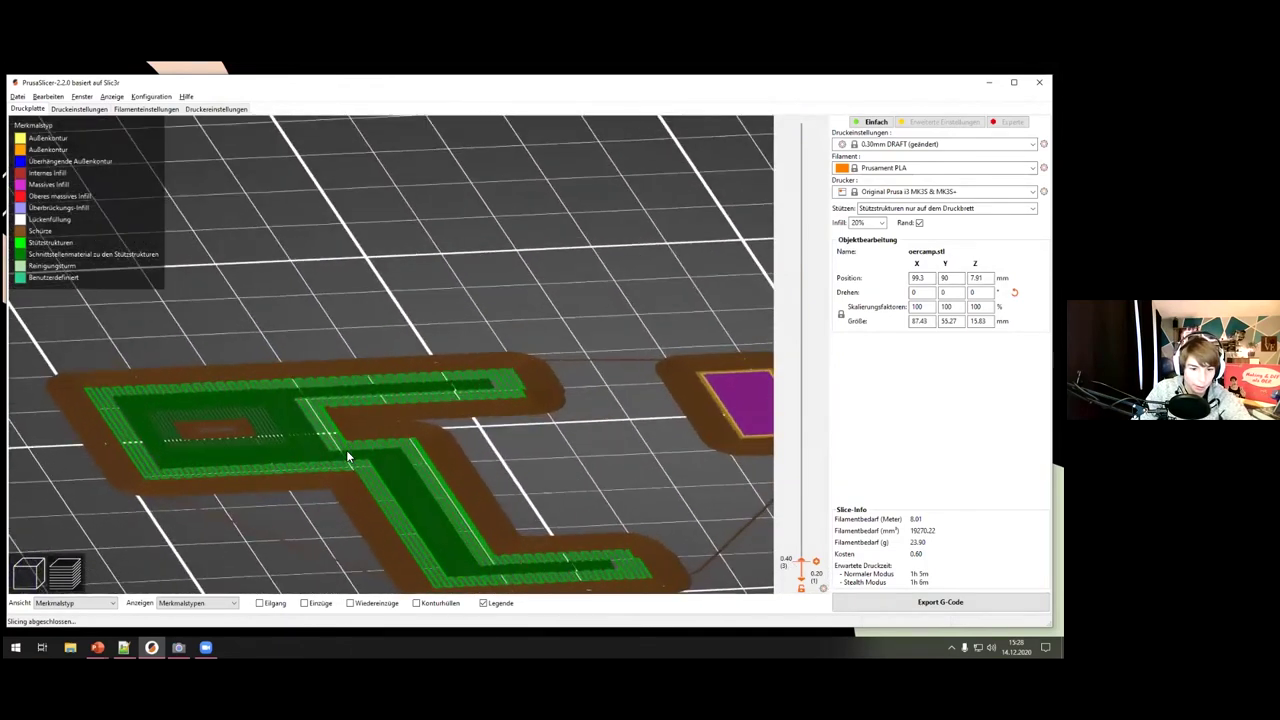
pyautogui.scroll(4, 797, 300)
pyautogui.moveTo(799, 566)
pyautogui.mouseDown()
pyautogui.moveTo(803, 505)
pyautogui.moveTo(818, 550)
pyautogui.mouseUp()
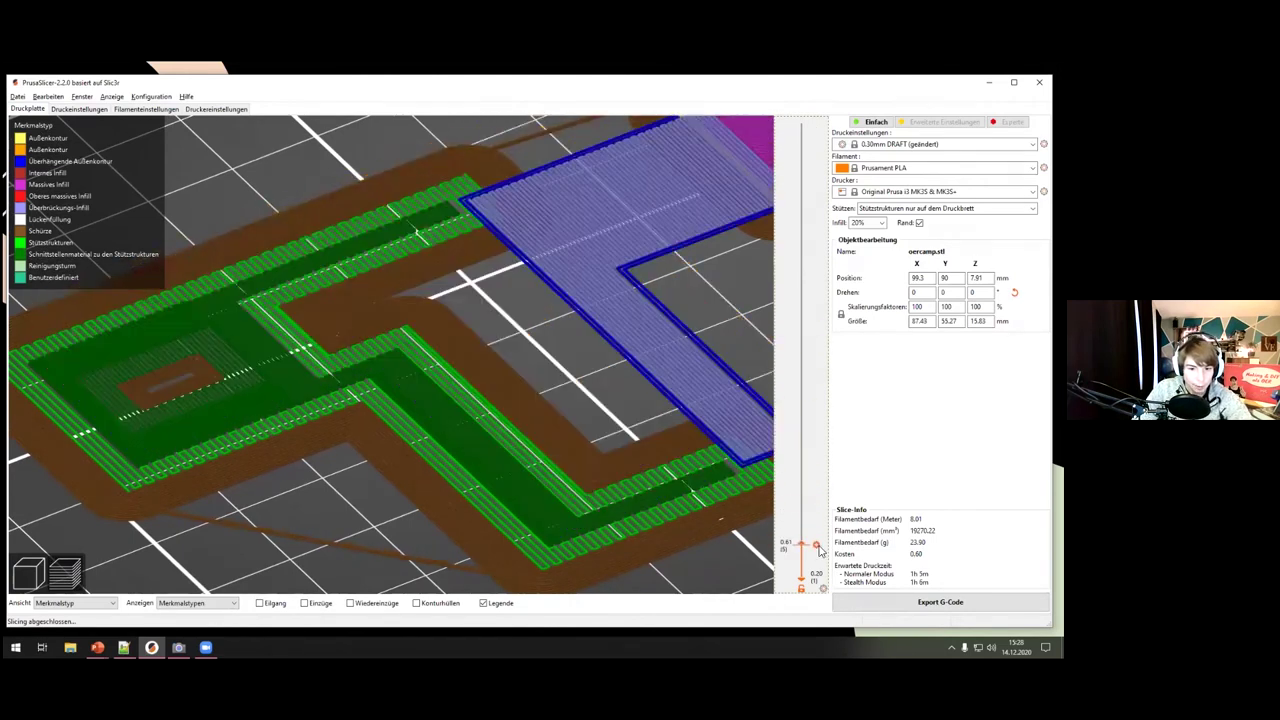
pyautogui.moveTo(660, 507); pyautogui.dragTo(526, 500)
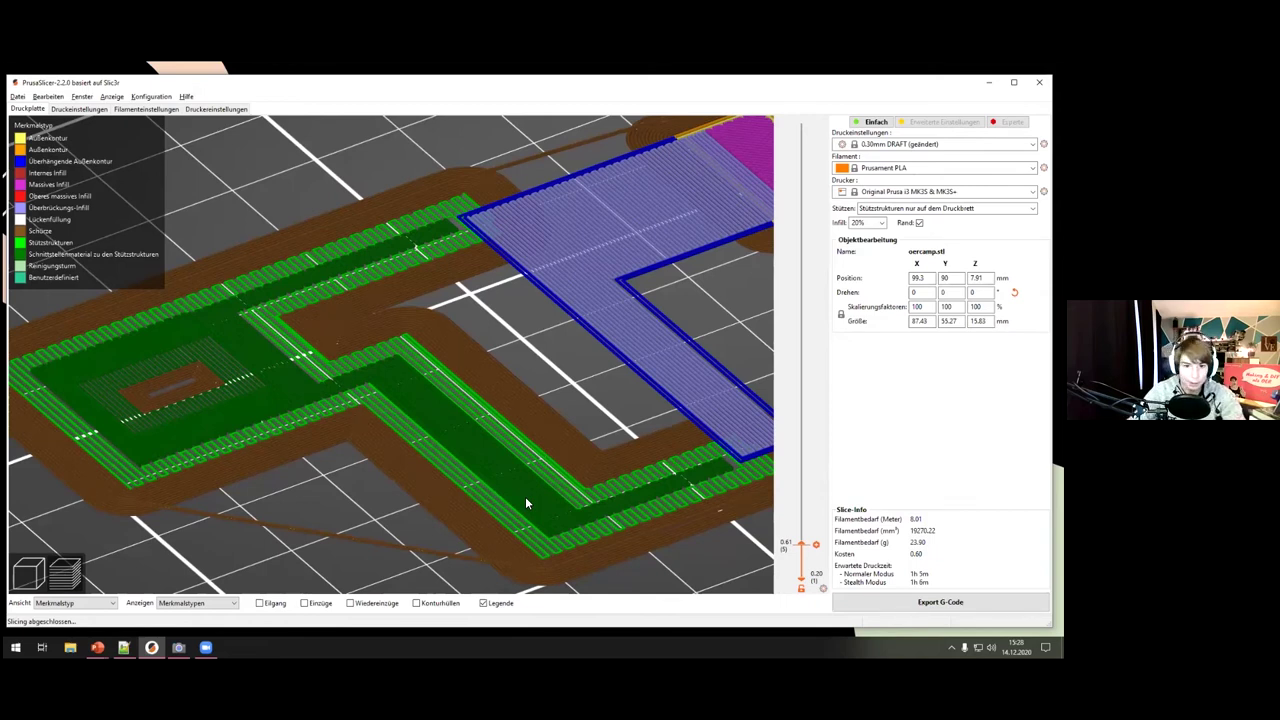
pyautogui.moveTo(815, 543); pyautogui.dragTo(816, 395)
# - Examine the Prusament PLA filament settings, including diameter, density, cost and the extruder and print bed temperatures
pyautogui.click(100, 110)
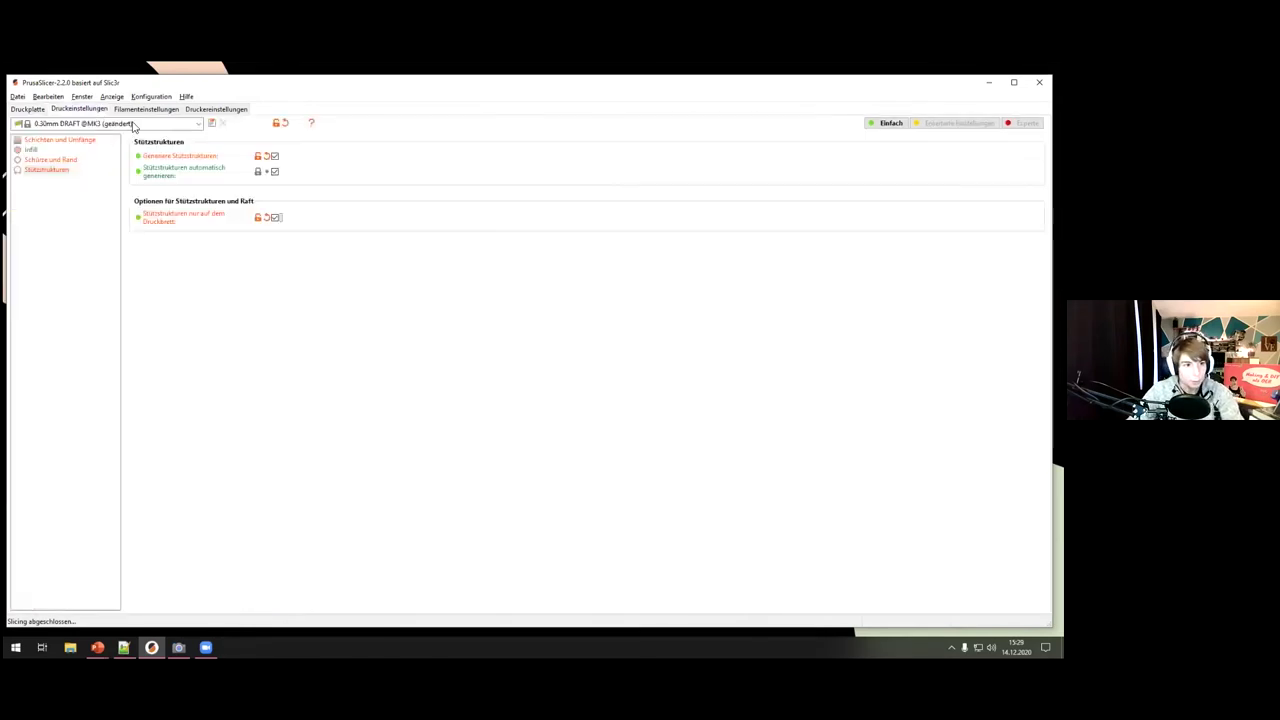
pyautogui.click(164, 111)
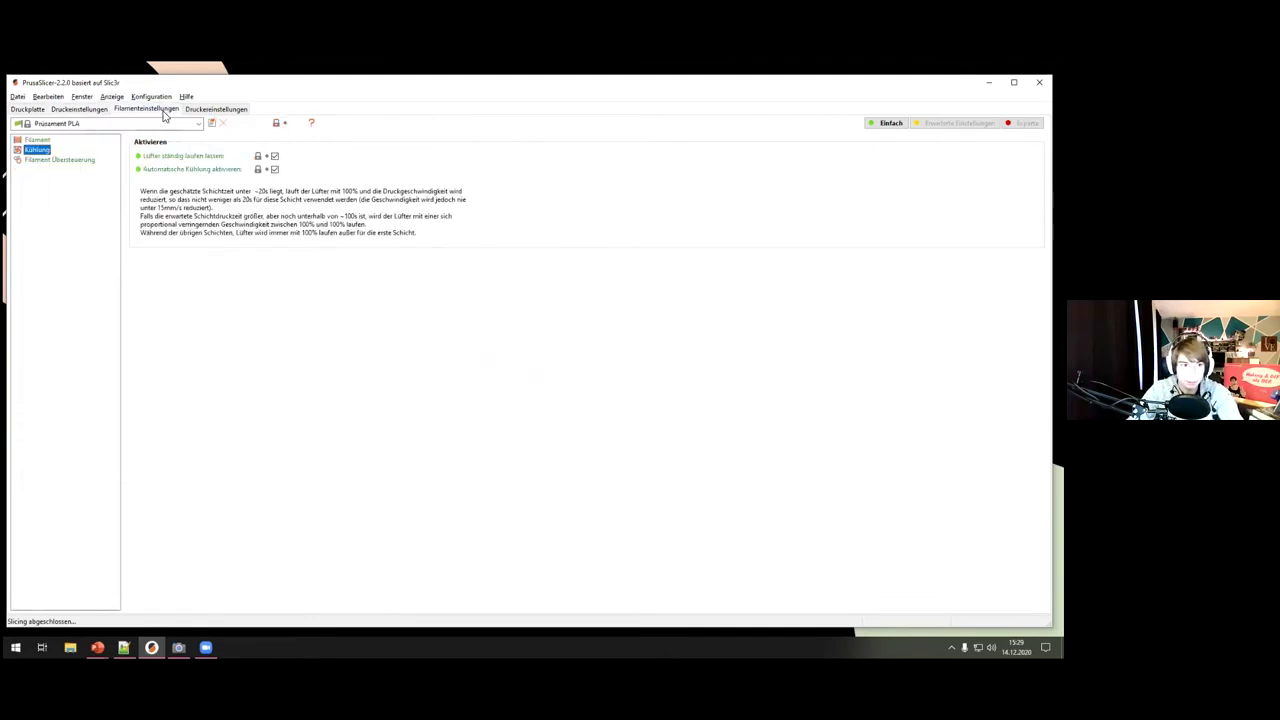
pyautogui.click(37, 140)
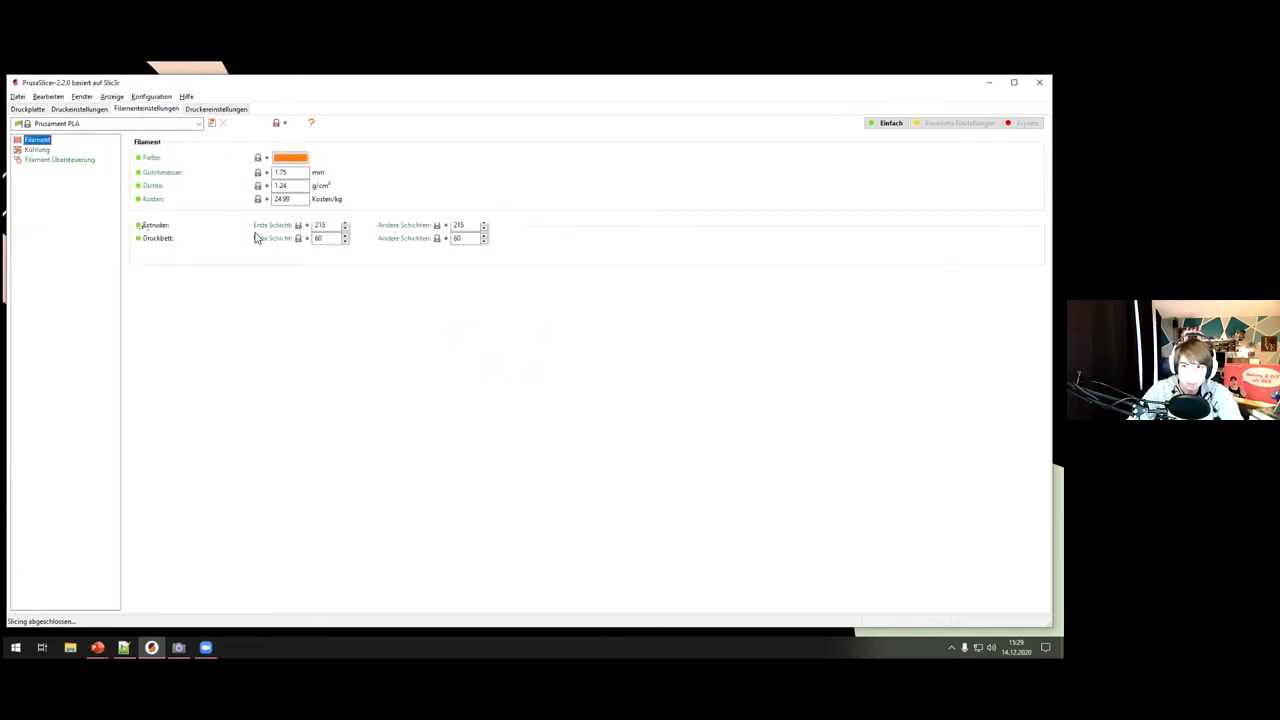
pyautogui.click(297, 172)
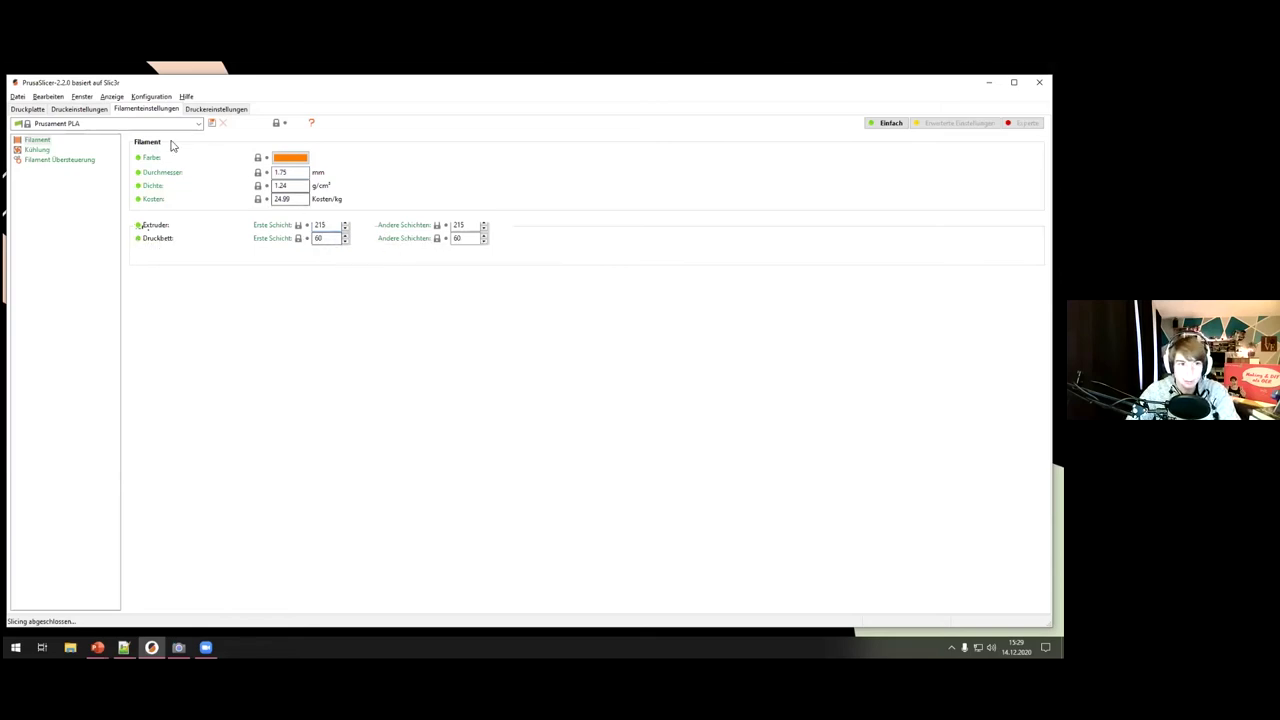
# - Turn off Lüfter ständig laufen lassen in the filament's cooling settings and turn it back on
pyautogui.click(37, 150)
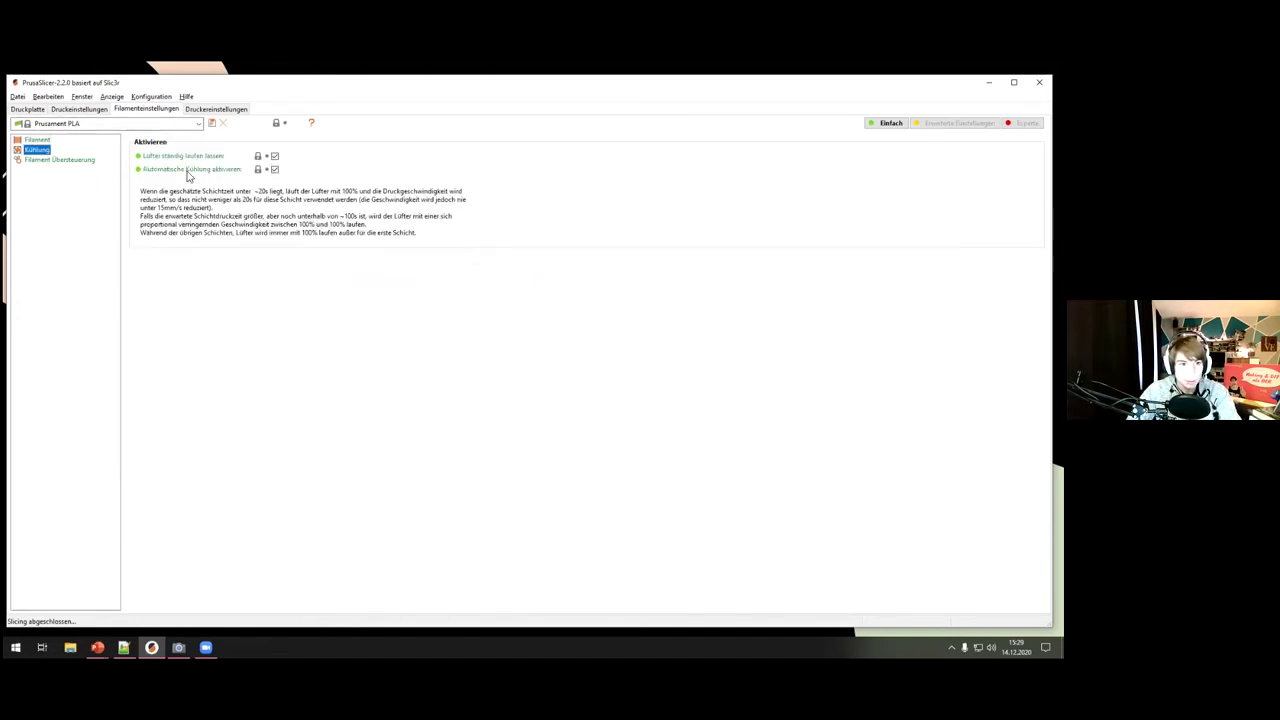
pyautogui.click(276, 157)
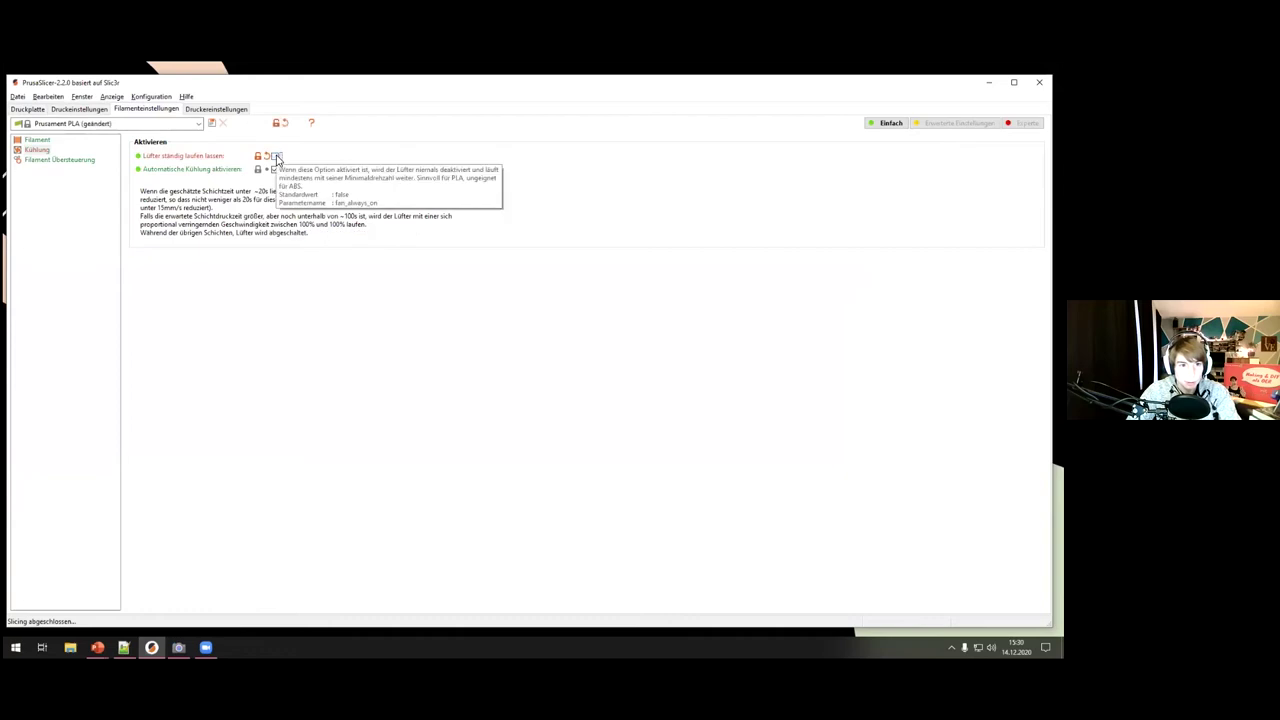
pyautogui.click(277, 158)
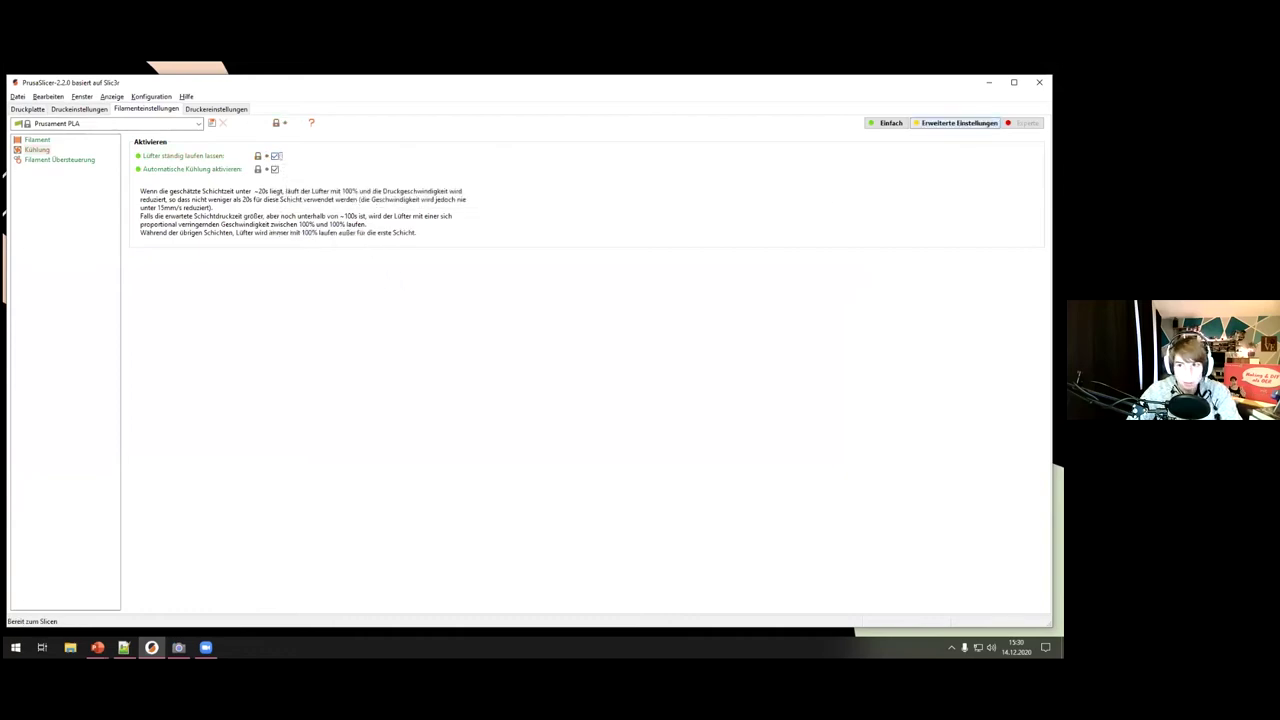
# - View the cooling settings in the Erweiterte Einstellungen and Experte modes, and return to the Einfach mode
pyautogui.click(958, 123)
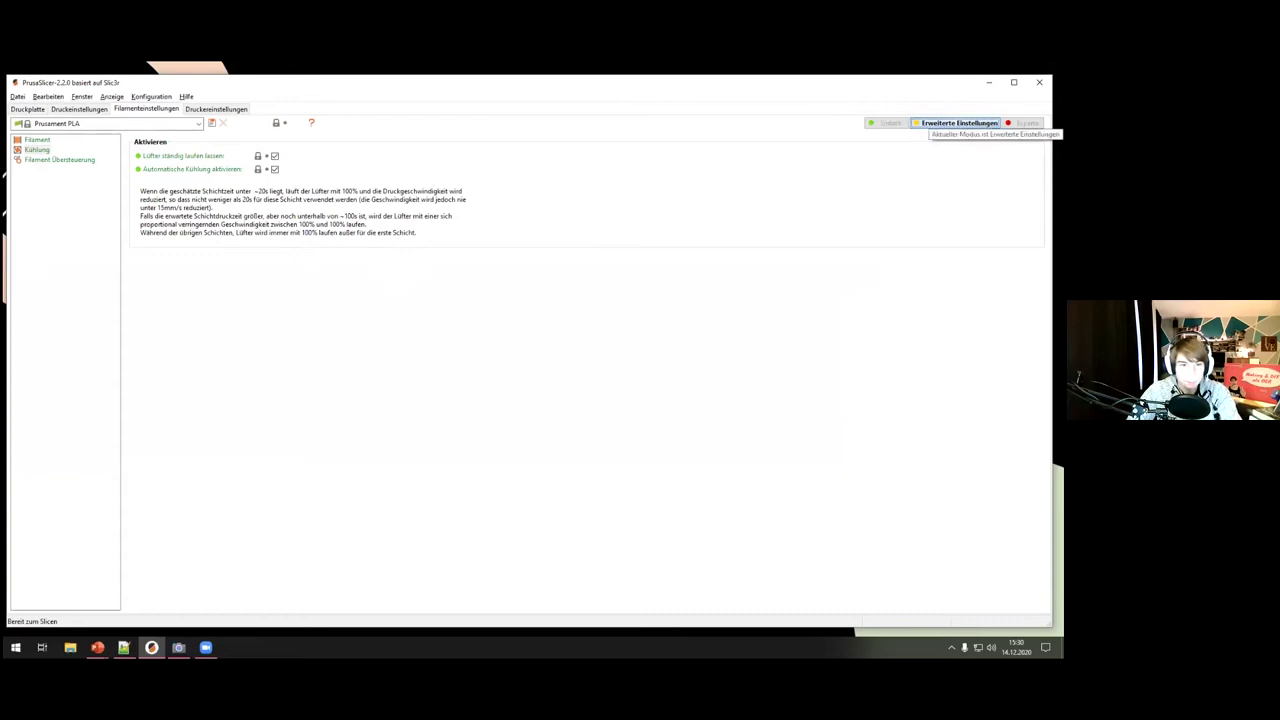
pyautogui.click(1025, 123)
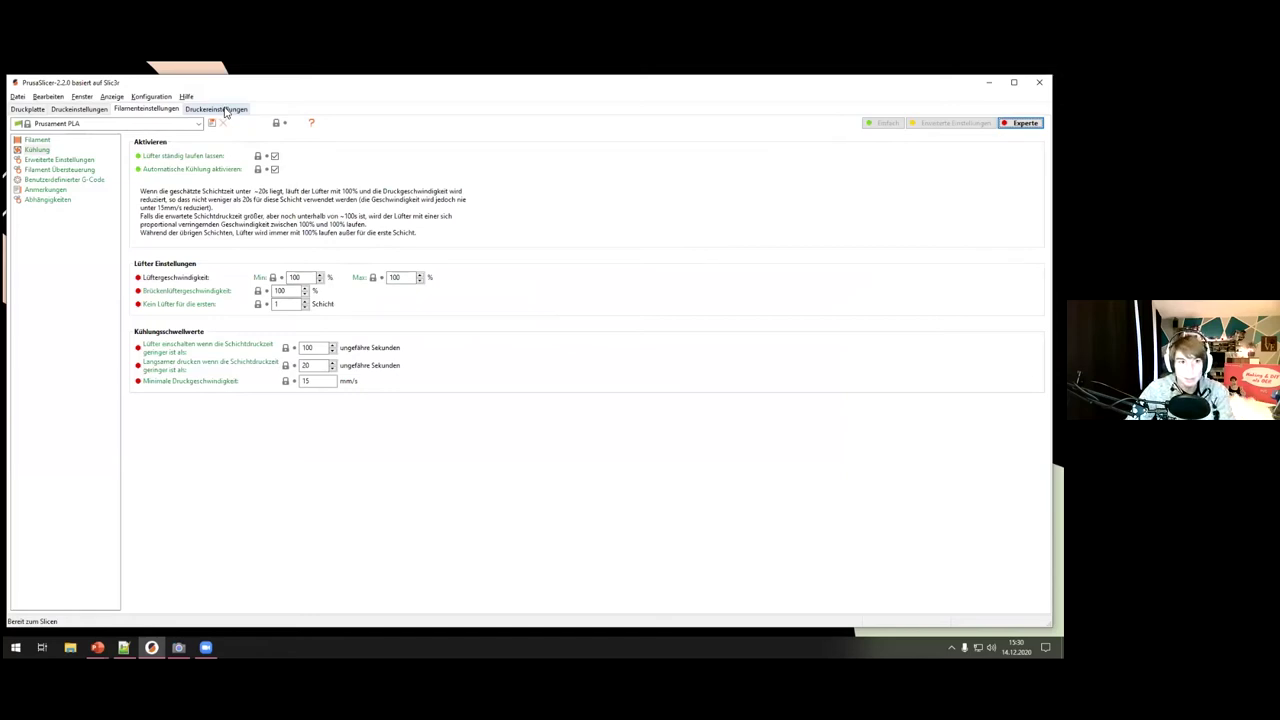
pyautogui.click(885, 122)
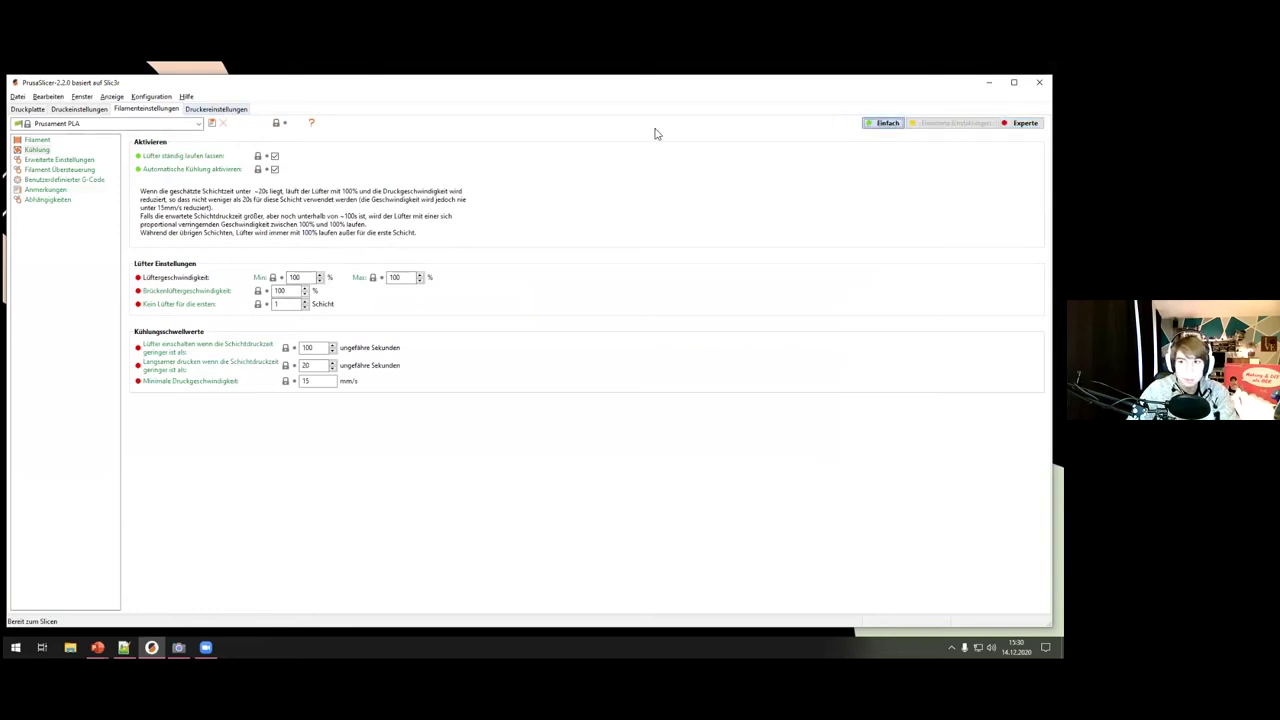
# - Examine the extruder's nozzle diameter (Düsendurchmesser) and retraction options in the printer settings
pyautogui.click(234, 111)
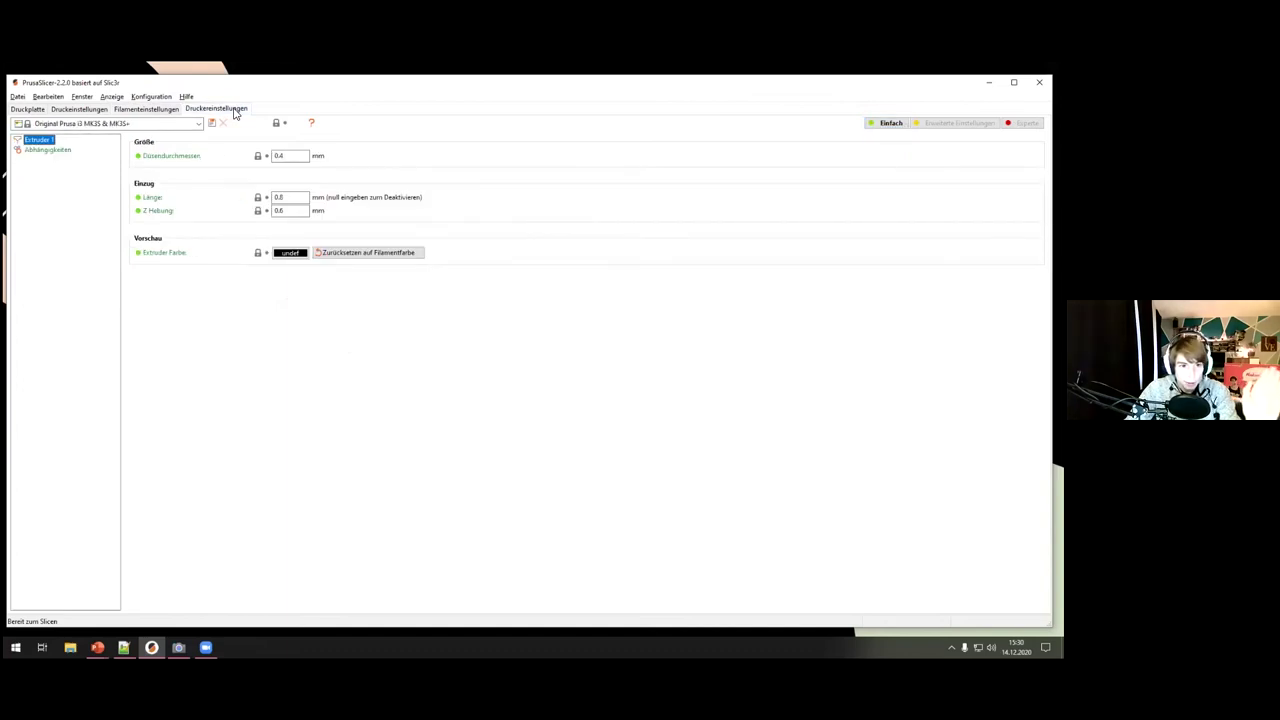
pyautogui.click(277, 156)
pyautogui.press('End')
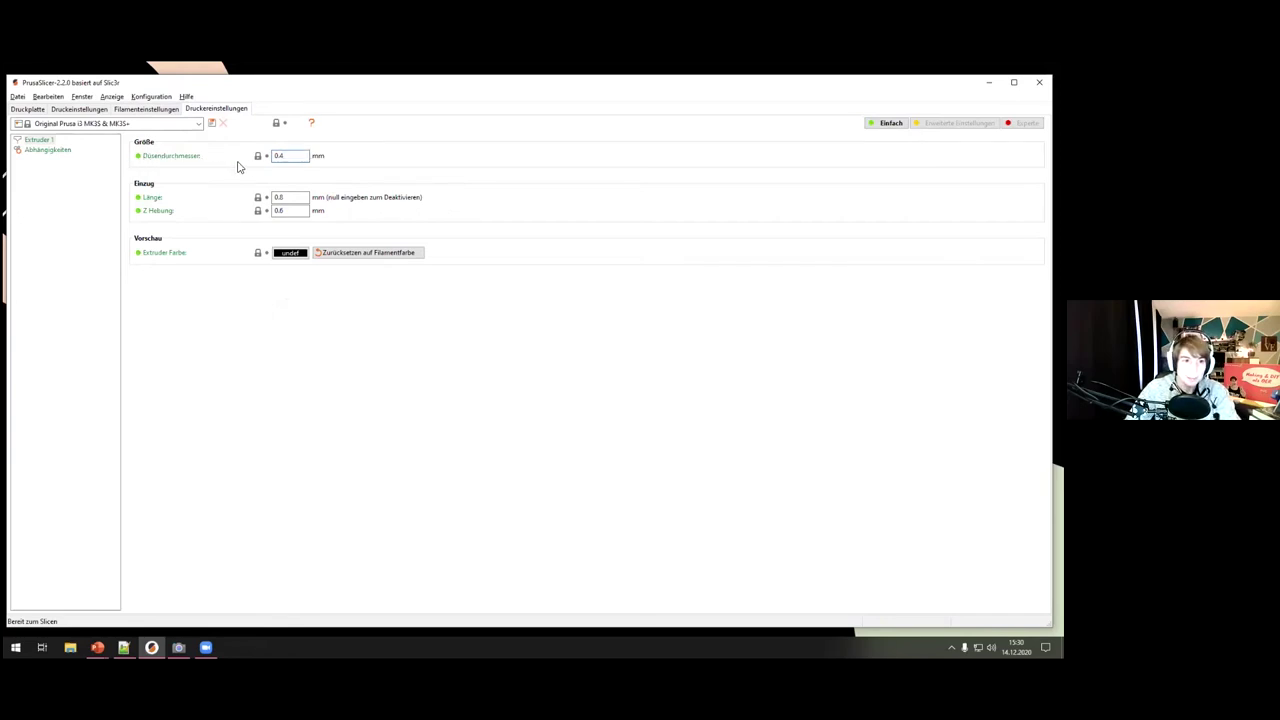
pyautogui.doubleClick(300, 156)
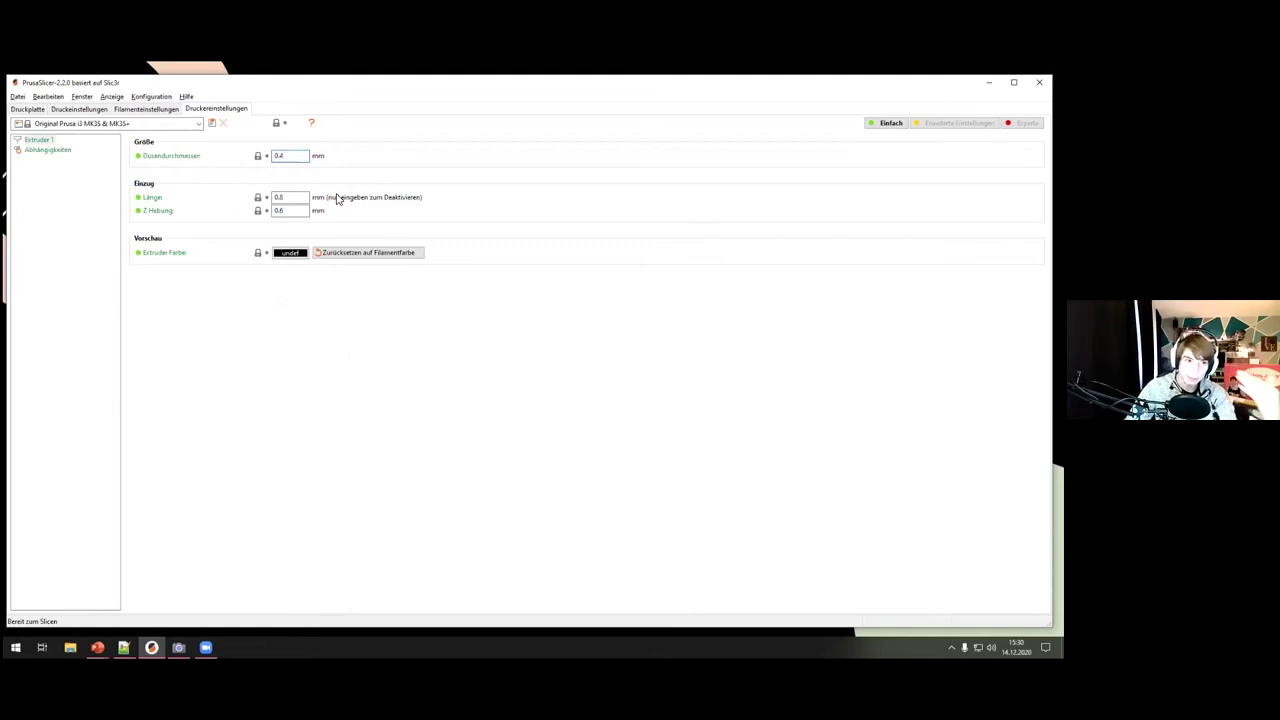
# - Return to the layer preview and add a colour change at a height of 8.60 mm
pyautogui.click(29, 109)
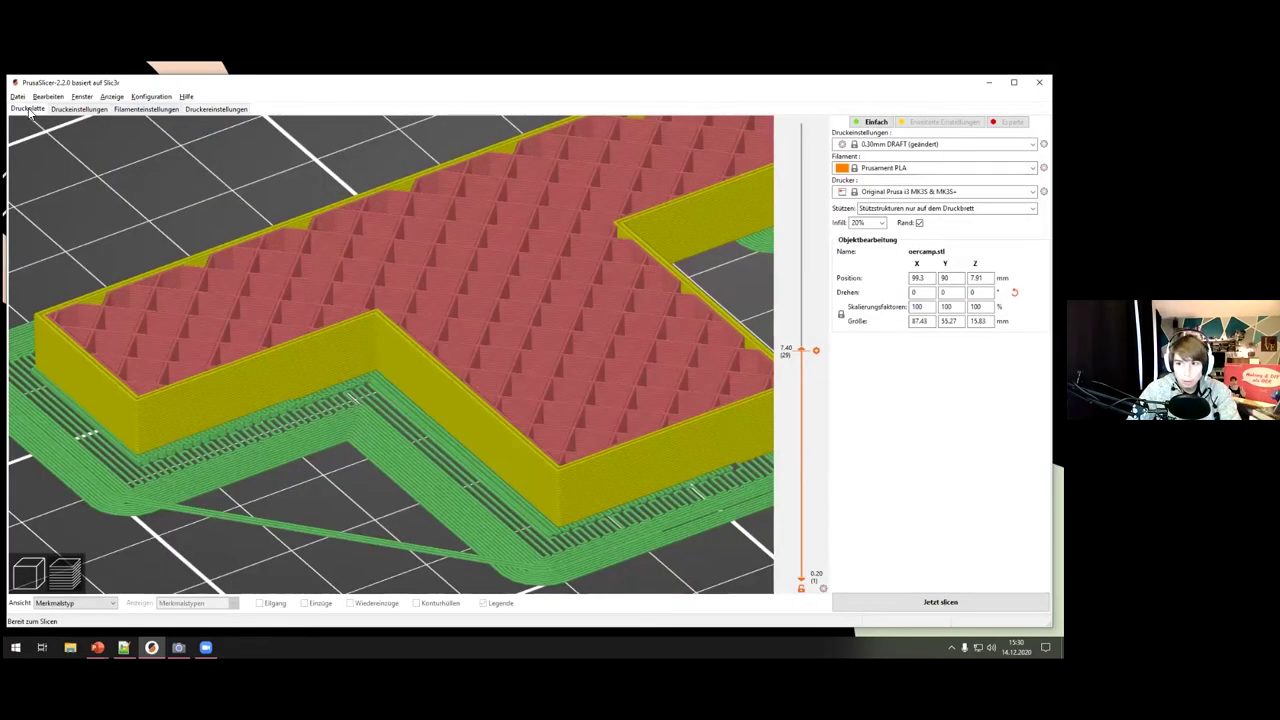
pyautogui.moveTo(806, 352); pyautogui.dragTo(804, 322)
pyautogui.click(815, 319)
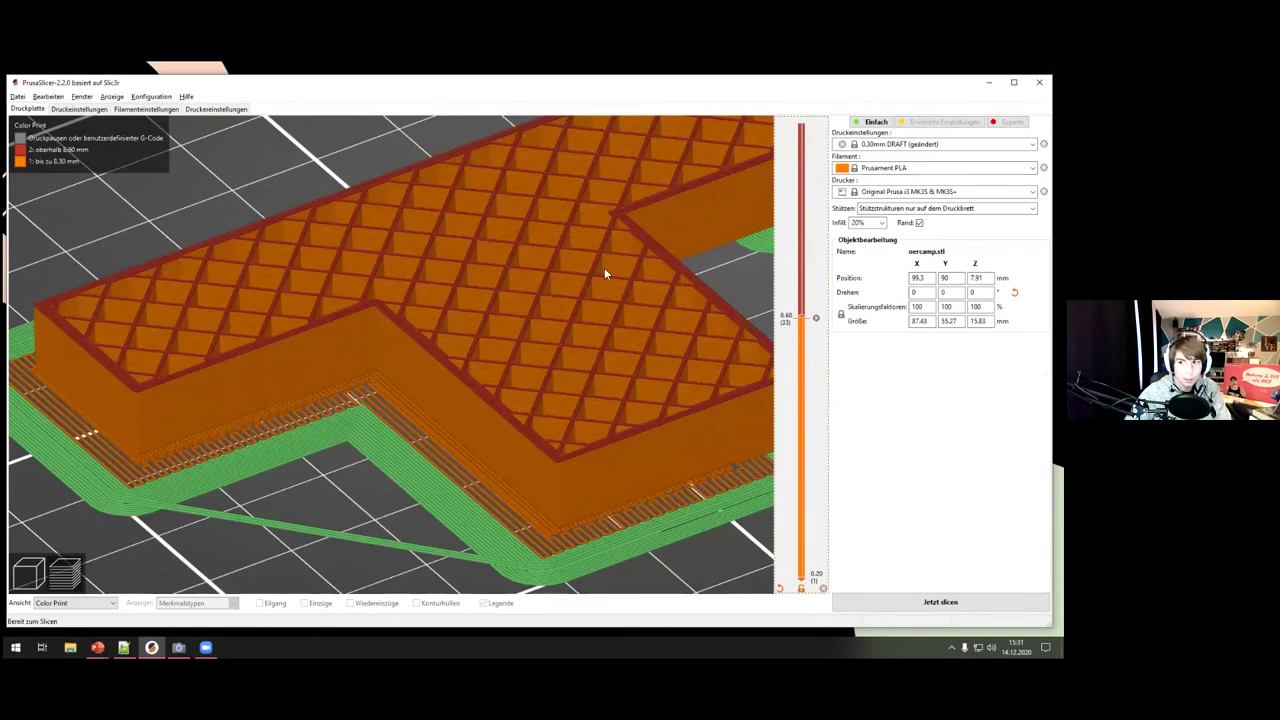
pyautogui.scroll(-5, 524, 262)
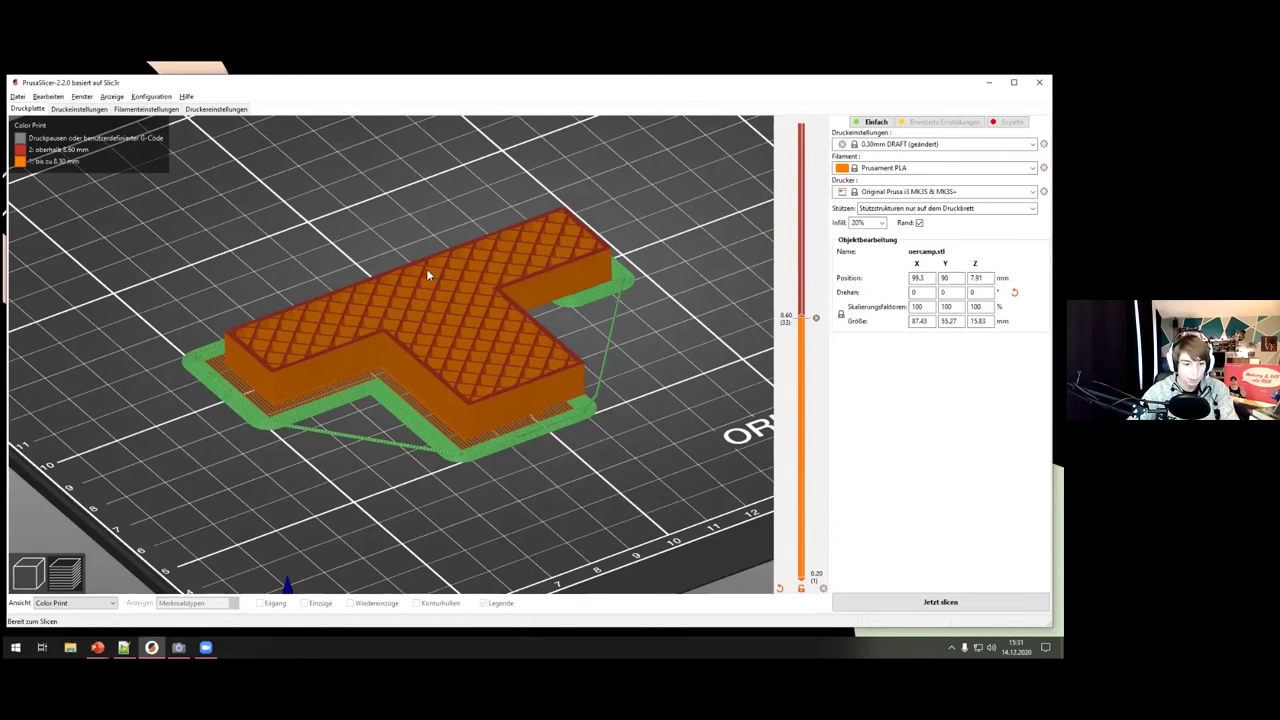
# - Switch to the running PowerPoint slideshow and advance to the slide "Vorbereitung des Druckers"
pyautogui.moveTo(97, 647)
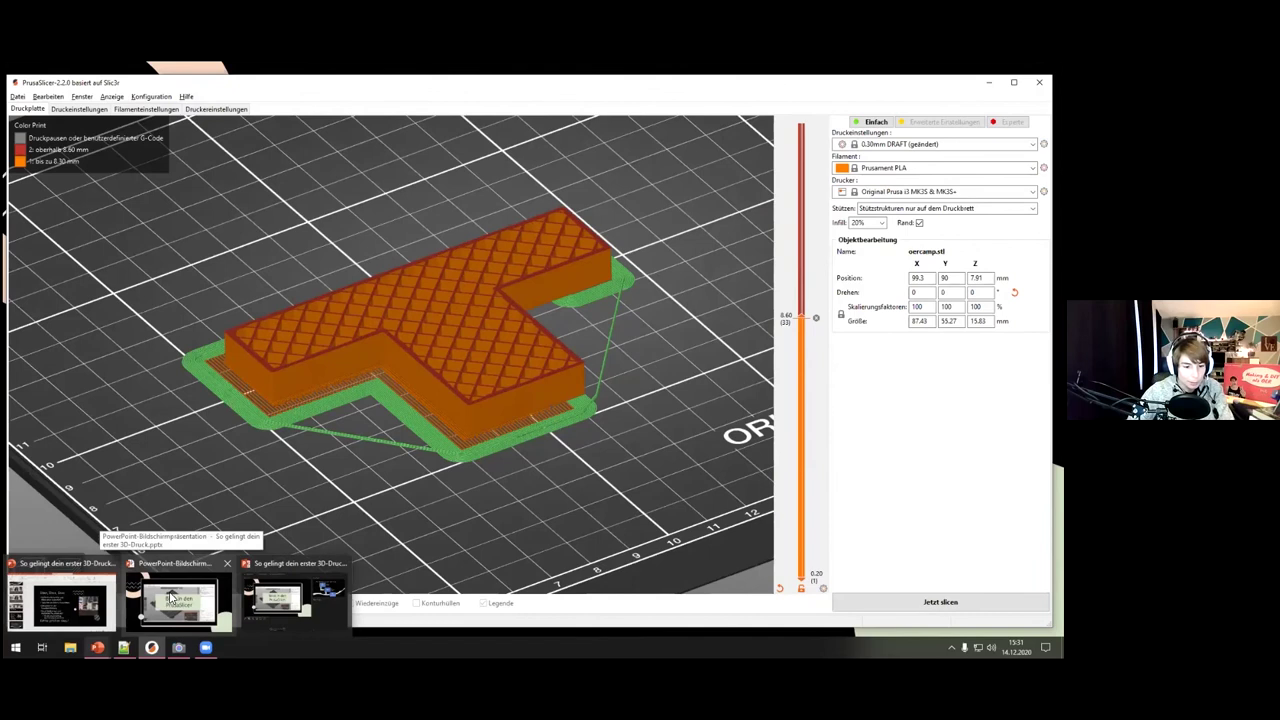
pyautogui.hotkey('alt', 'Tab')
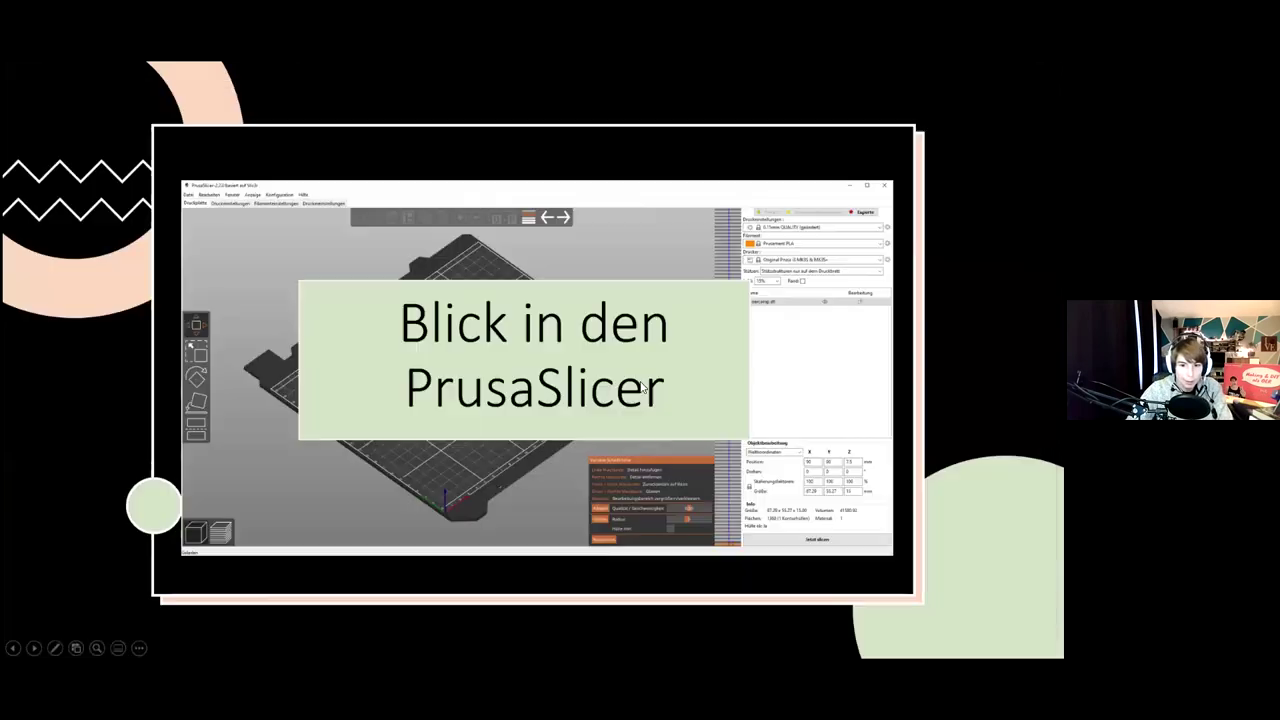
pyautogui.press('Right')
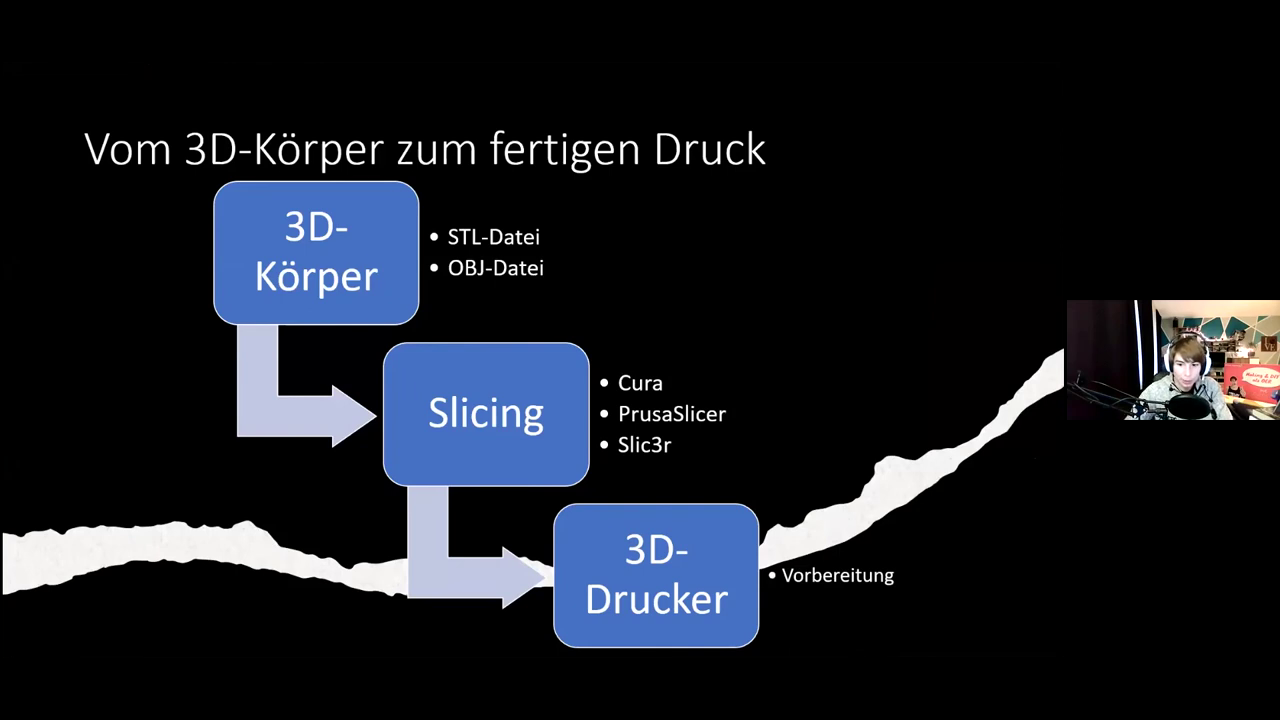
pyautogui.press('Right')
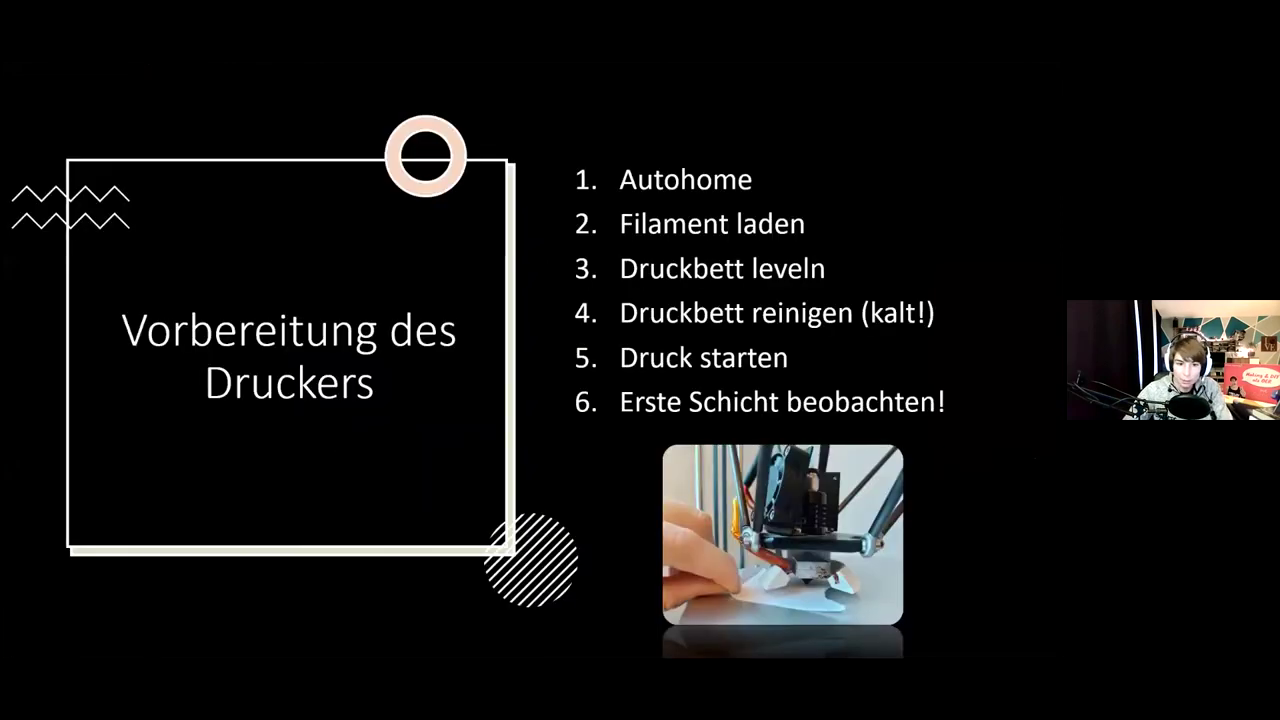